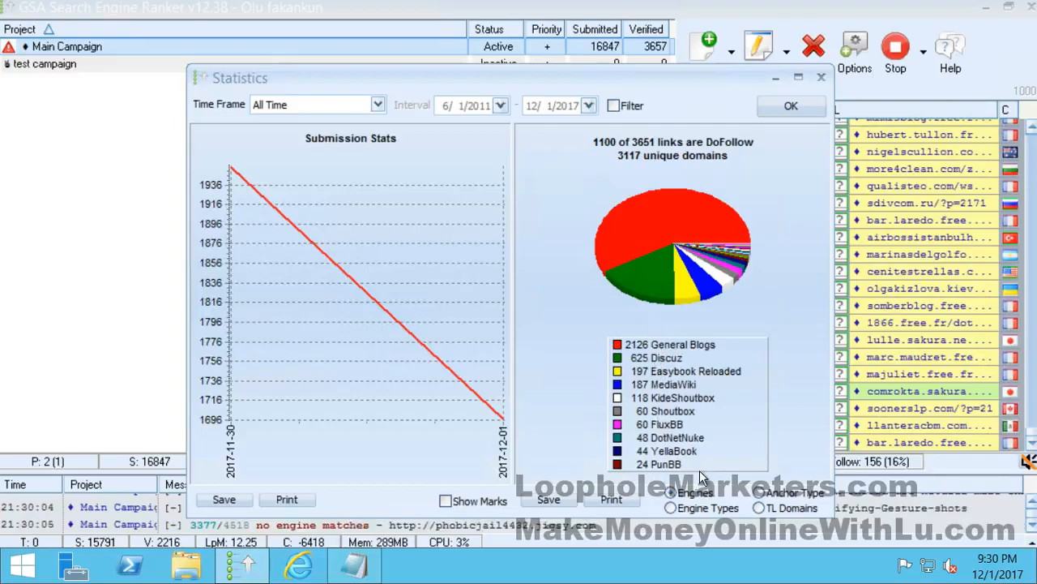
# - Break down the verified-link chart by anchor type in the statistics, and close the statistics
pyautogui.click(759, 492)
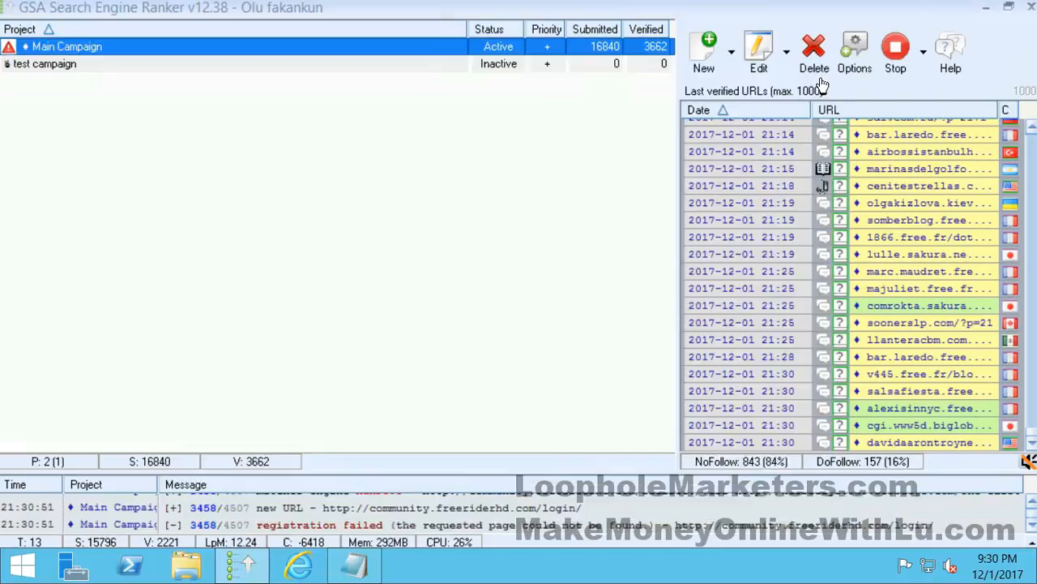
pyautogui.click(788, 104)
pyautogui.click(445, 225)
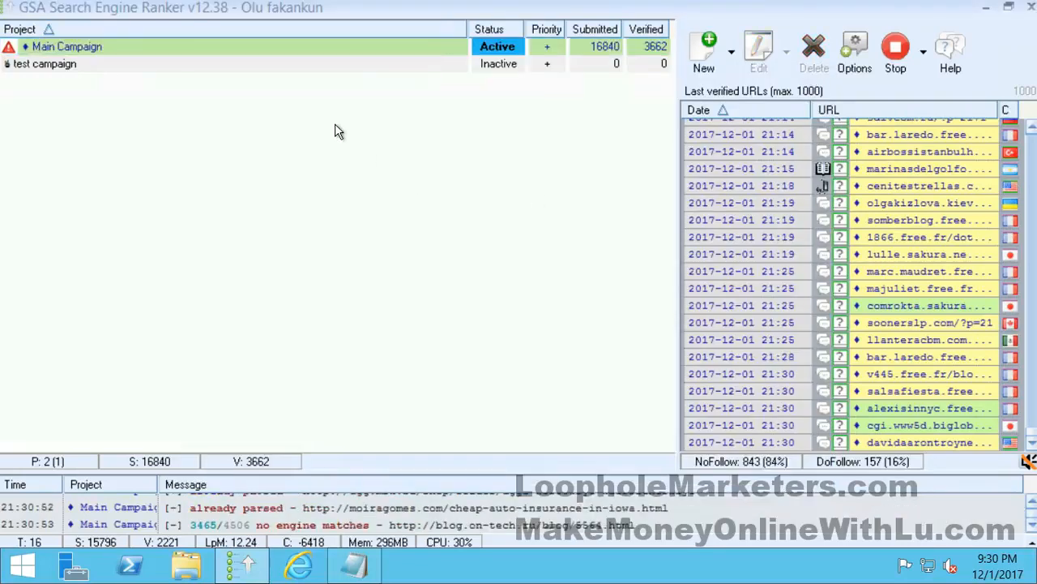
# - Open the test campaign's project data and examine the URL adding options, keywords and anchor text settings
pyautogui.click(349, 63)
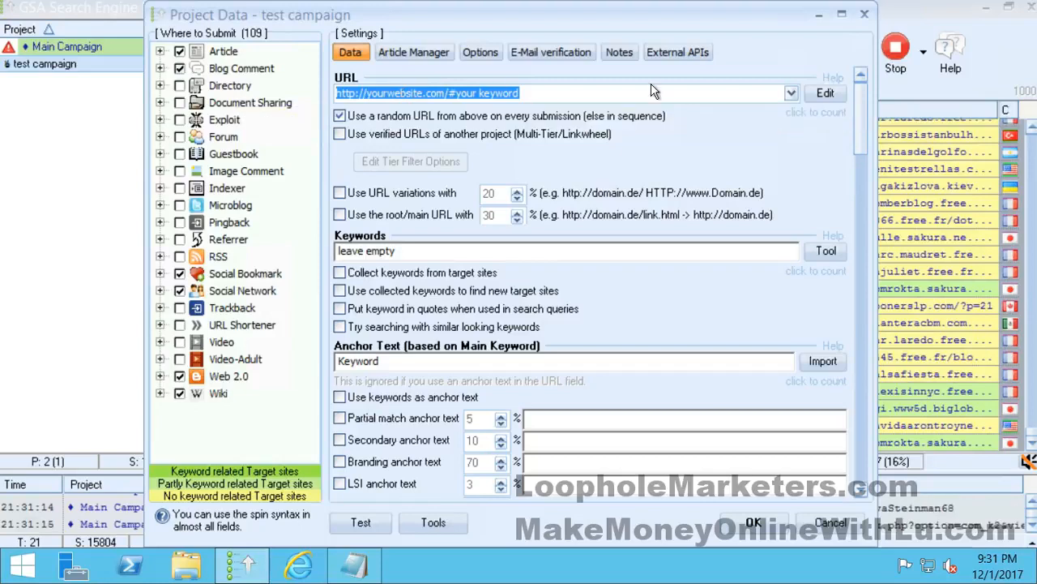
pyautogui.click(826, 94)
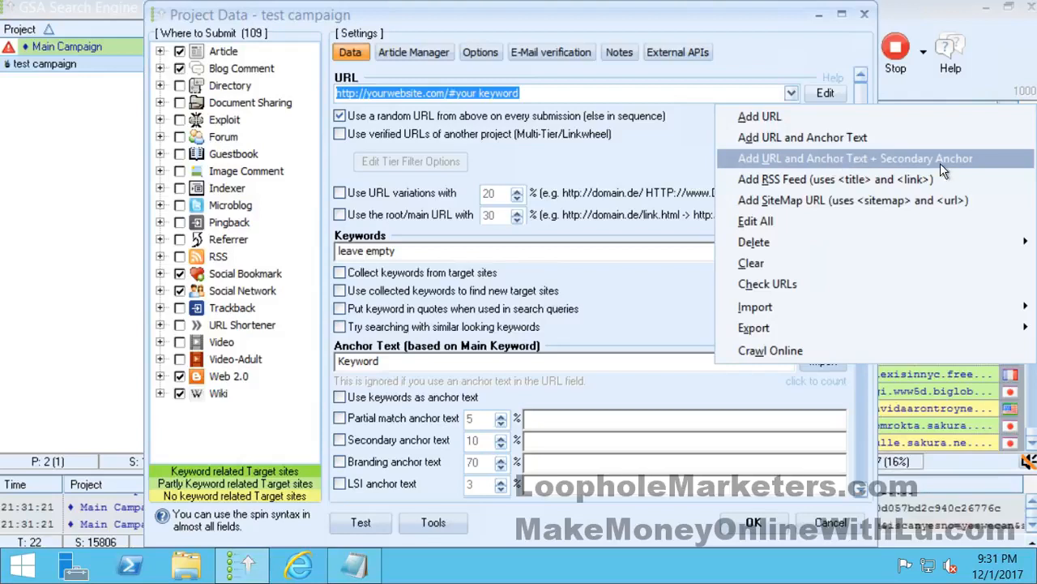
pyautogui.click(653, 154)
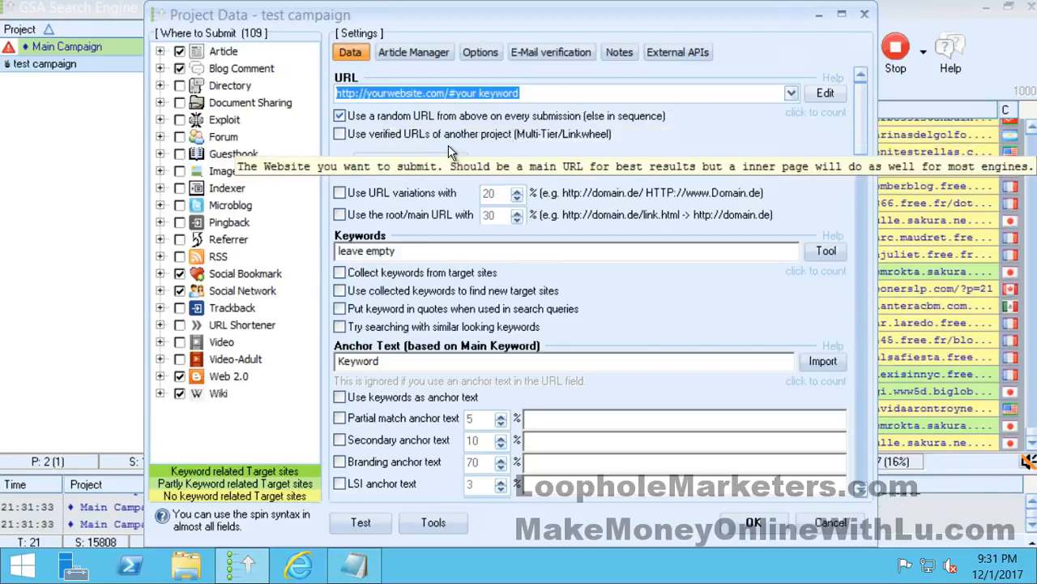
pyautogui.moveTo(399, 251); pyautogui.dragTo(366, 252)
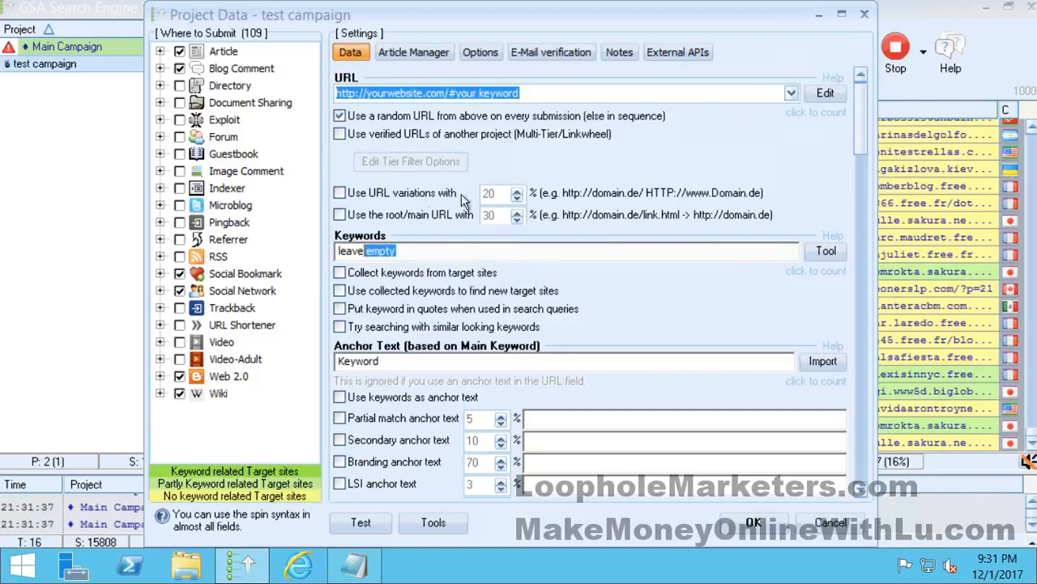
pyautogui.click(413, 254)
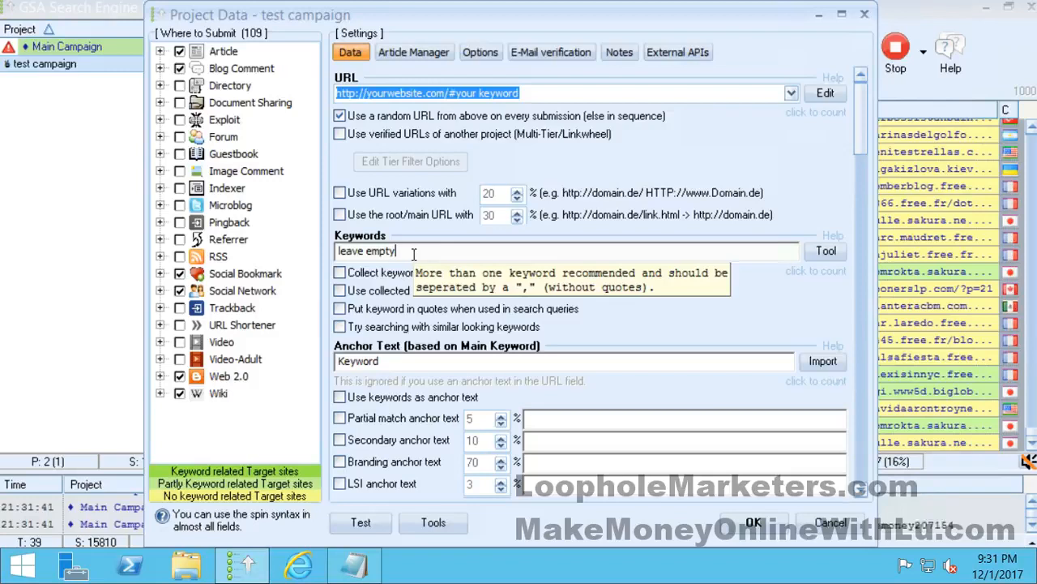
pyautogui.moveTo(409, 253); pyautogui.dragTo(332, 254)
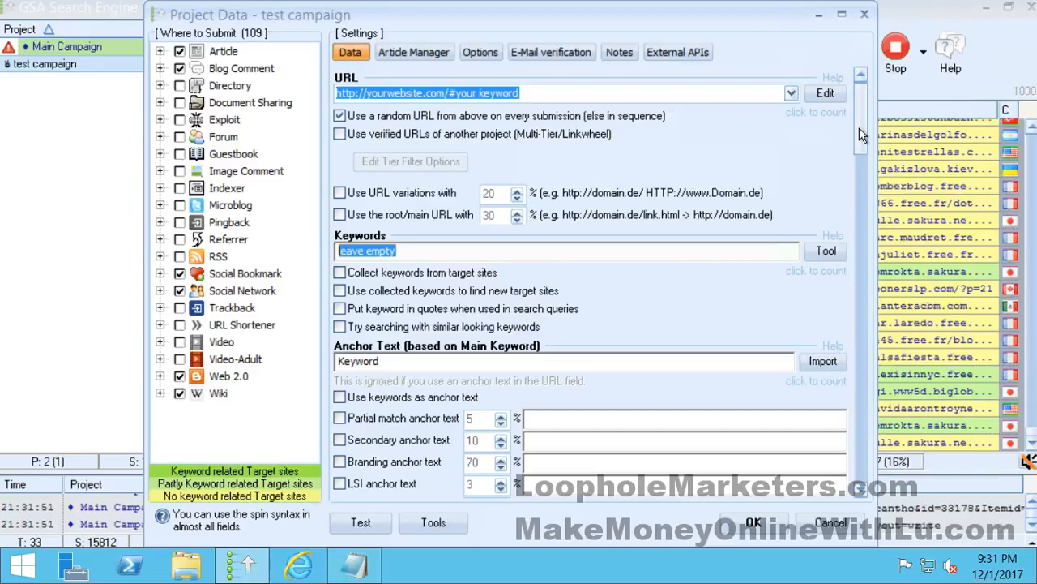
pyautogui.scroll(-3, 859, 130)
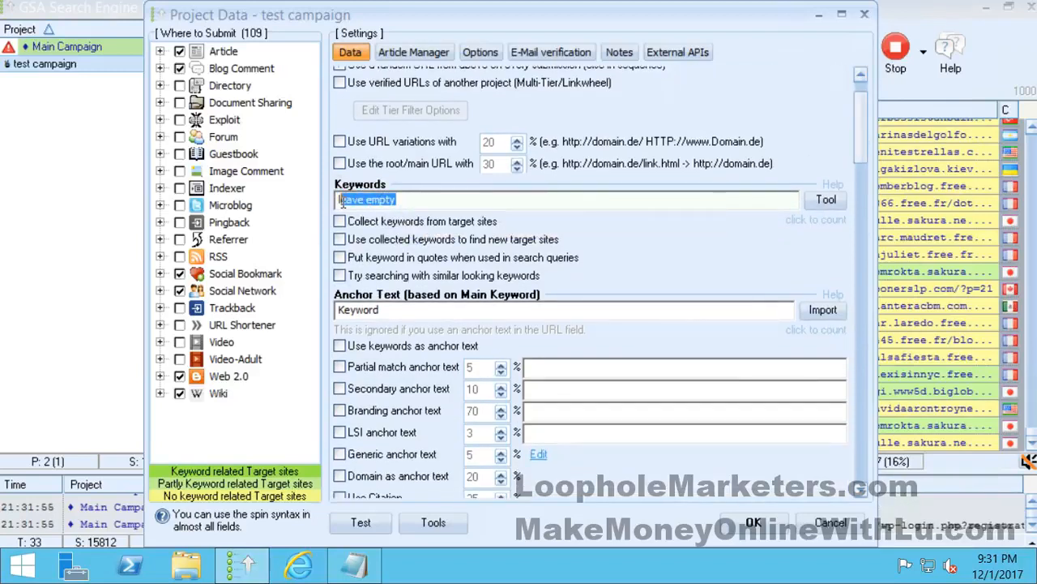
pyautogui.click(387, 309)
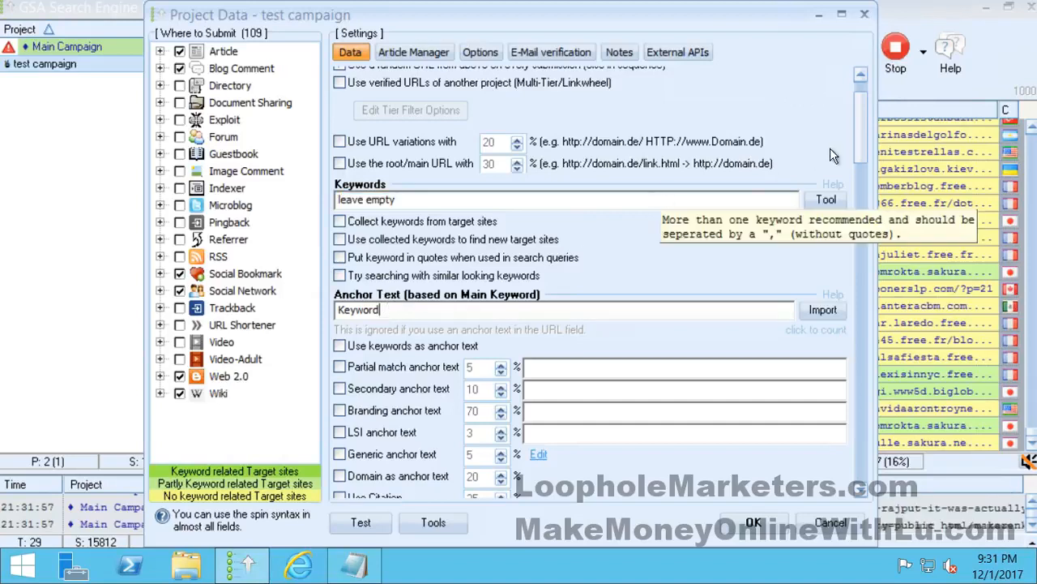
pyautogui.moveTo(859, 144)
pyautogui.mouseDown()
pyautogui.moveTo(859, 182)
pyautogui.moveTo(843, 204)
pyautogui.moveTo(863, 210)
pyautogui.moveTo(848, 437)
pyautogui.moveTo(863, 305)
pyautogui.moveTo(861, 89)
pyautogui.mouseUp()
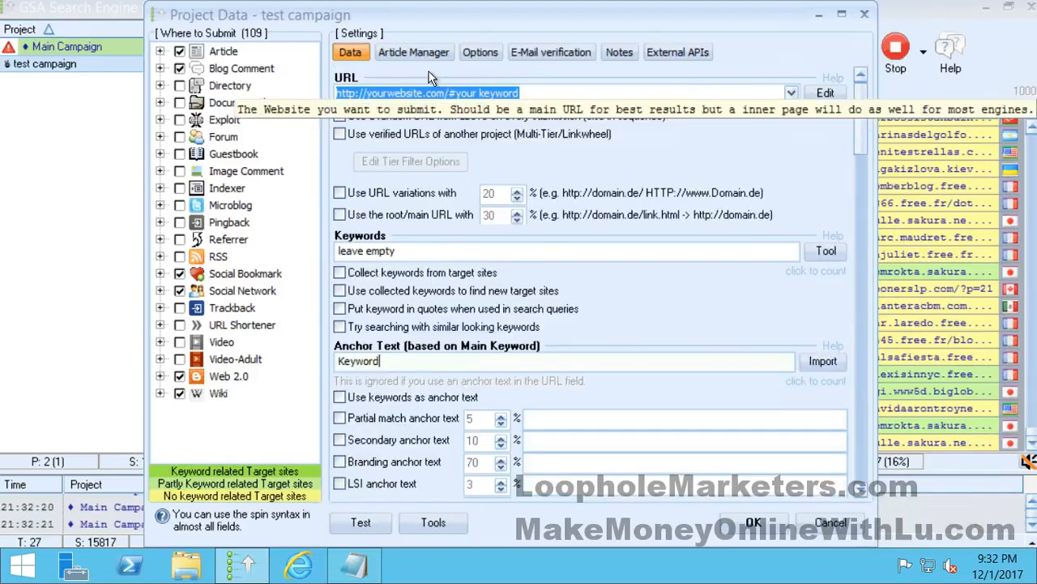
# - Add an article by searching online for "football" with mixed article paragraphs, using all checked scrapers and inserting spin syntax
pyautogui.click(414, 52)
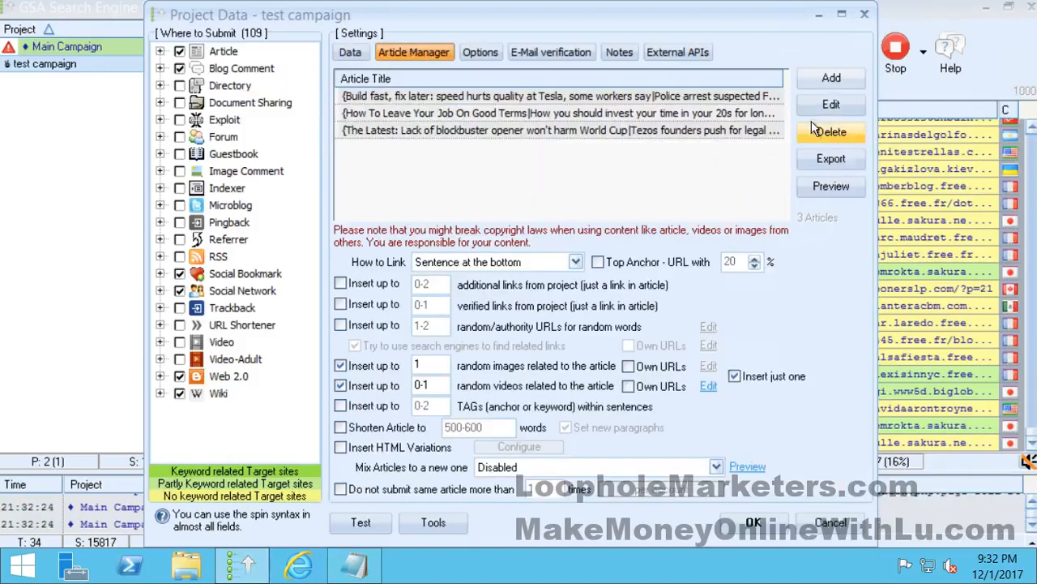
pyautogui.click(830, 81)
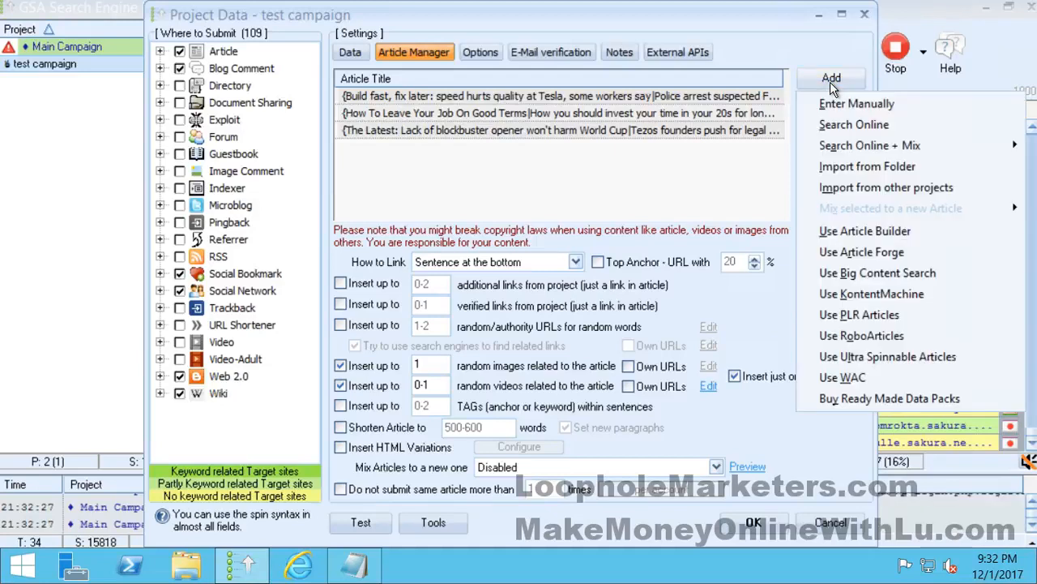
pyautogui.moveTo(850, 145)
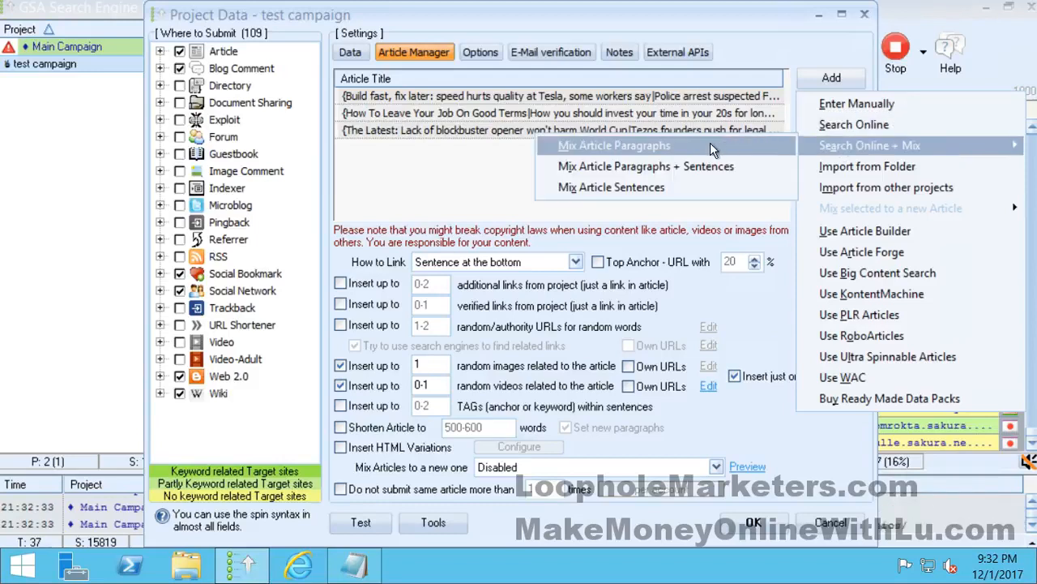
pyautogui.click(700, 144)
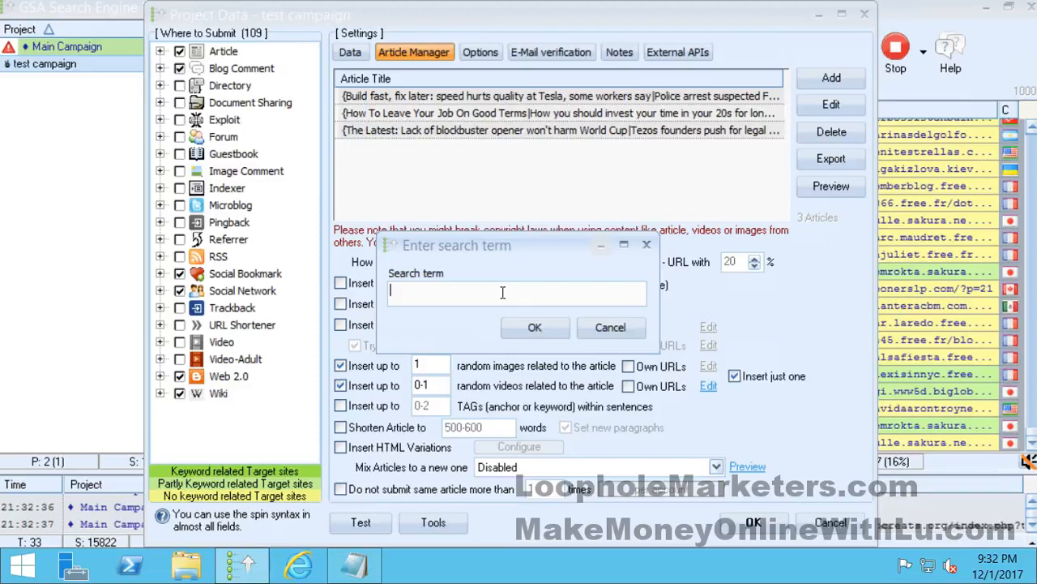
pyautogui.write('football')
pyautogui.click(528, 324)
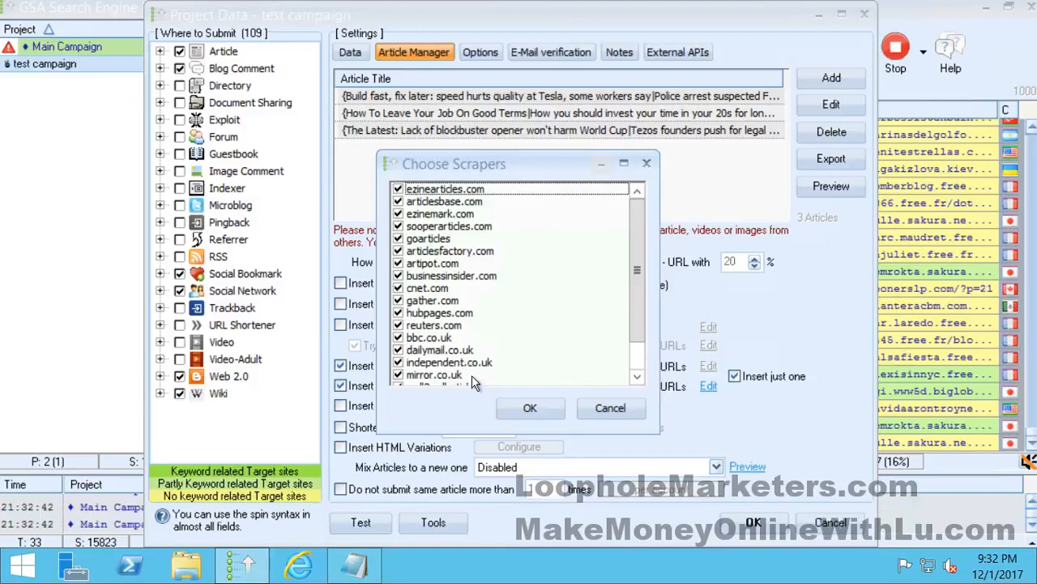
pyautogui.click(529, 408)
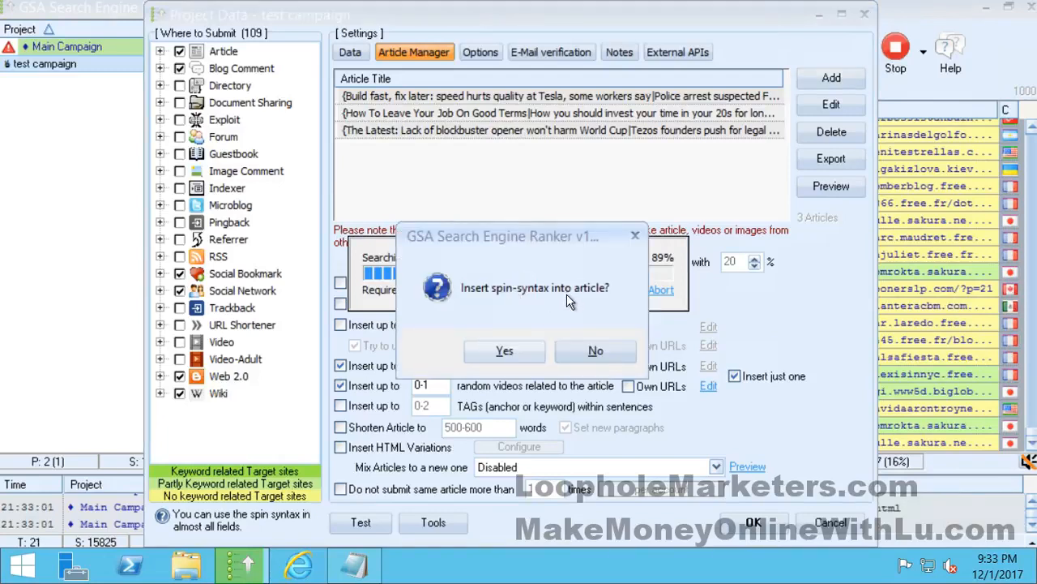
pyautogui.click(505, 350)
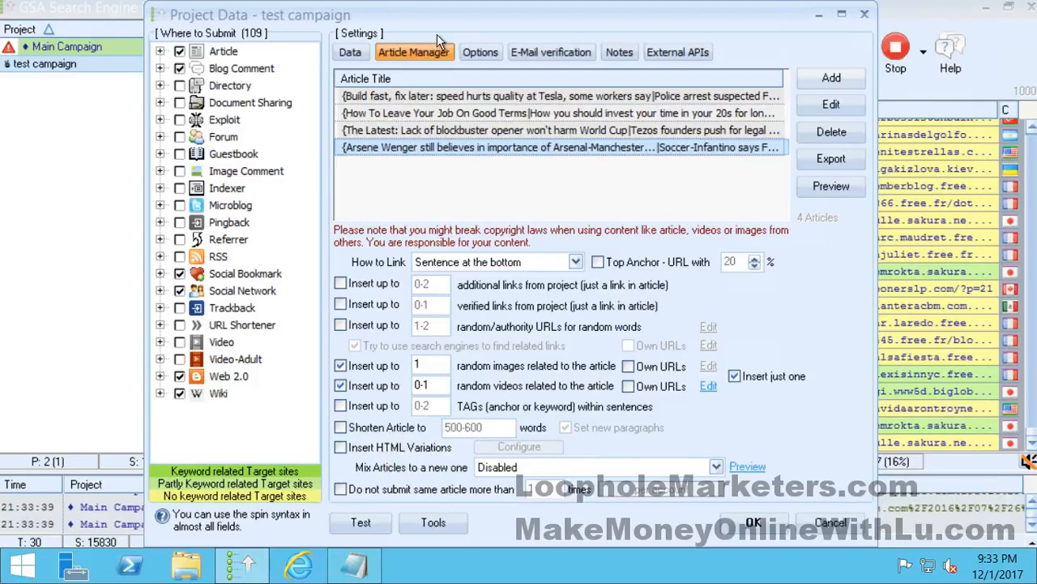
# - Switch the limit of 400 submissions reached in a day from stopping to pausing the project, and disable the limit
pyautogui.click(478, 51)
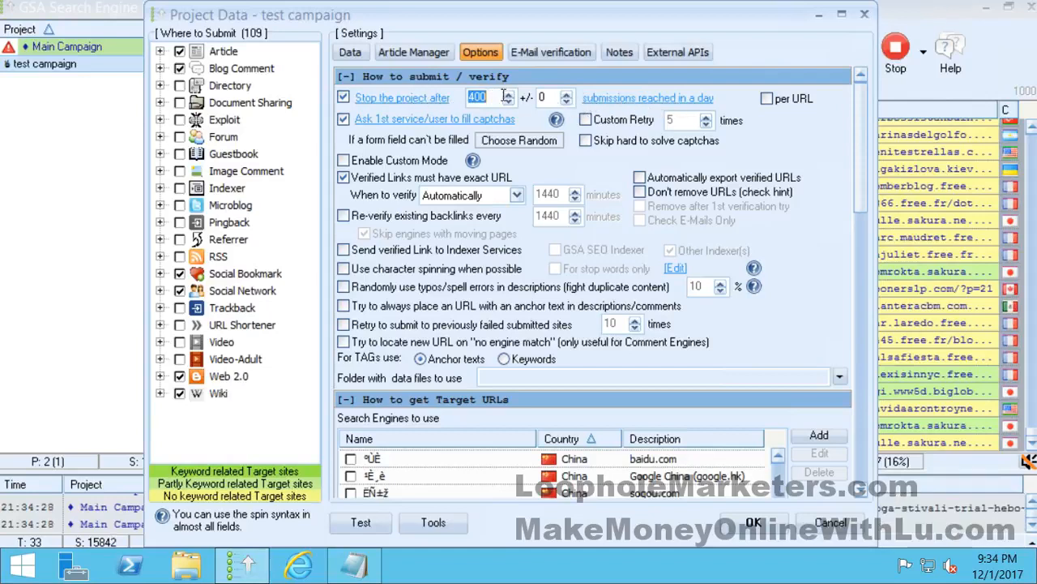
pyautogui.click(682, 100)
pyautogui.click(621, 100)
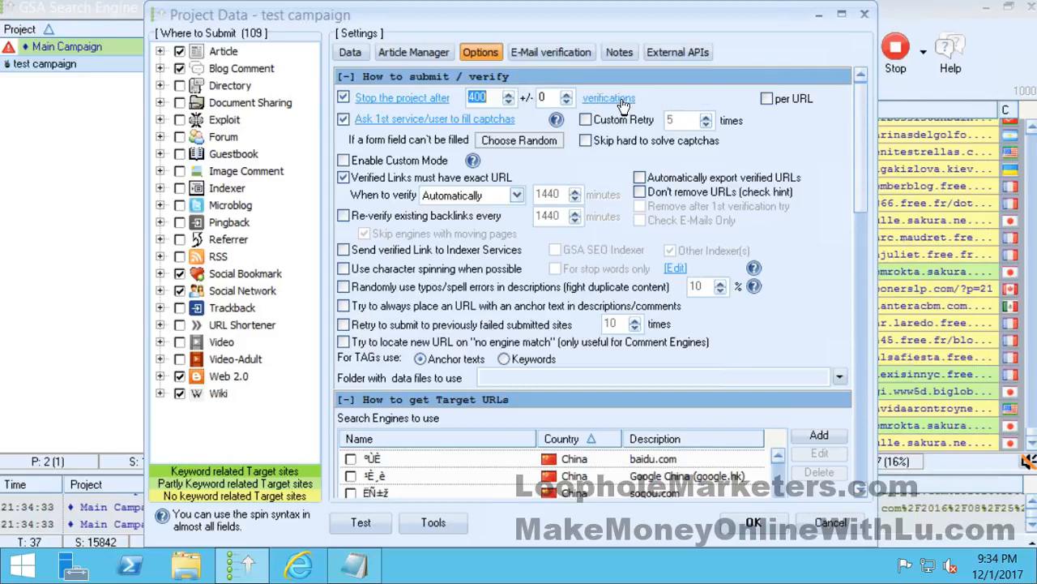
pyautogui.click(621, 101)
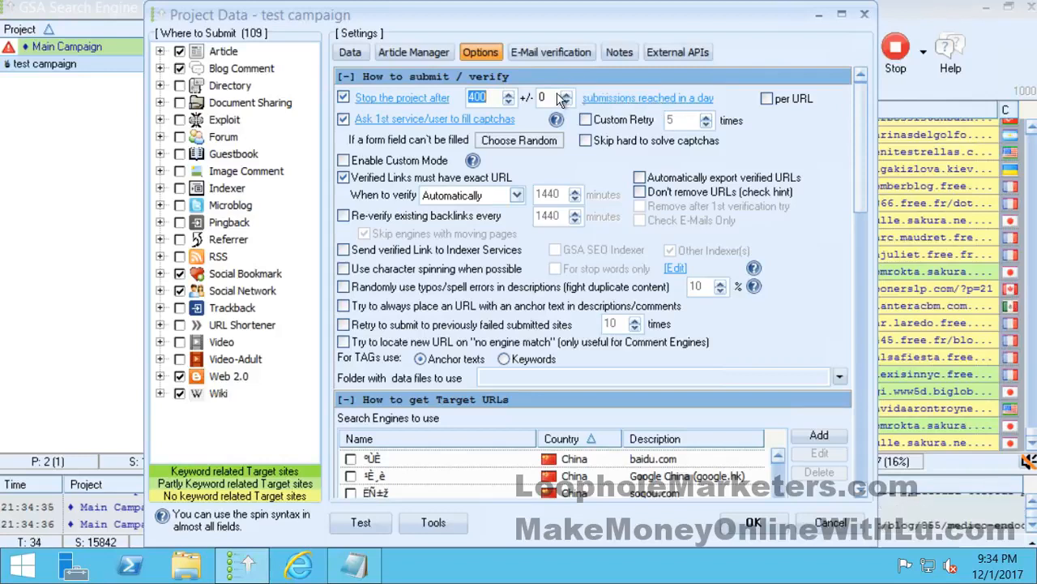
pyautogui.click(420, 103)
pyautogui.click(420, 104)
pyautogui.click(418, 106)
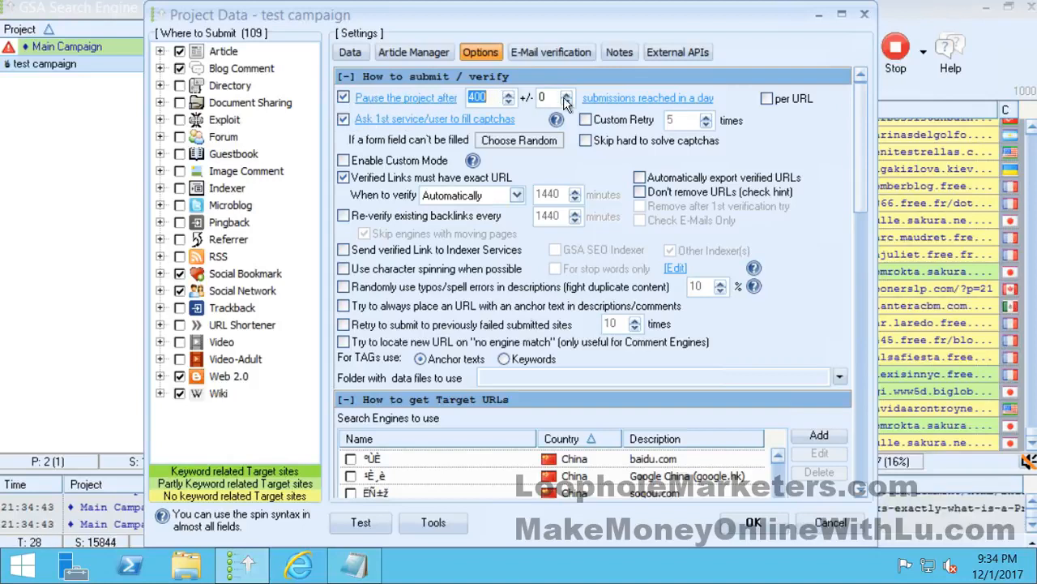
pyautogui.click(342, 97)
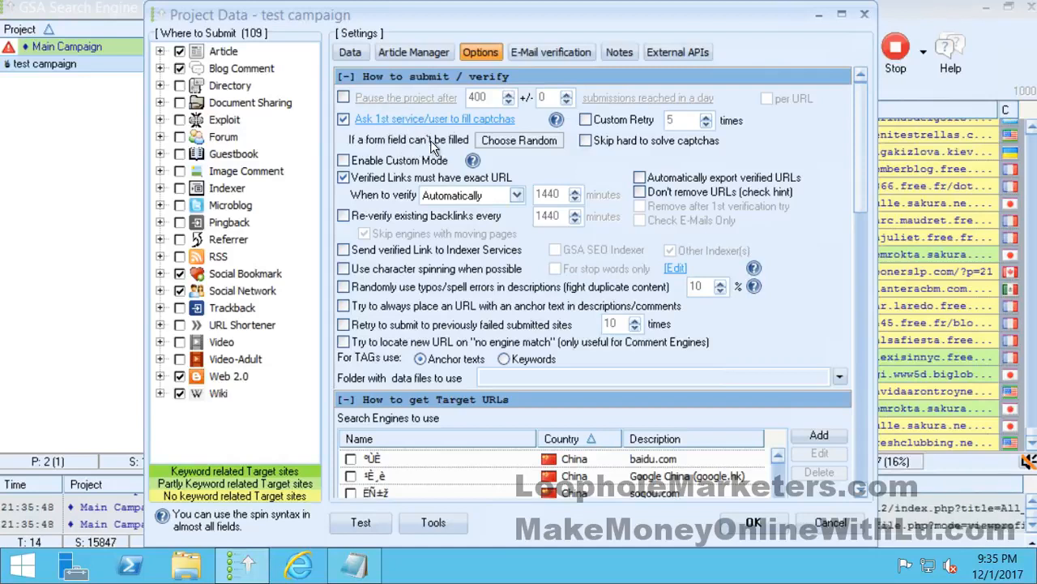
# - Cycle the handling of form fields that can't be filled through its choices back to Choose Random
pyautogui.click(513, 142)
pyautogui.click(514, 142)
pyautogui.click(514, 142)
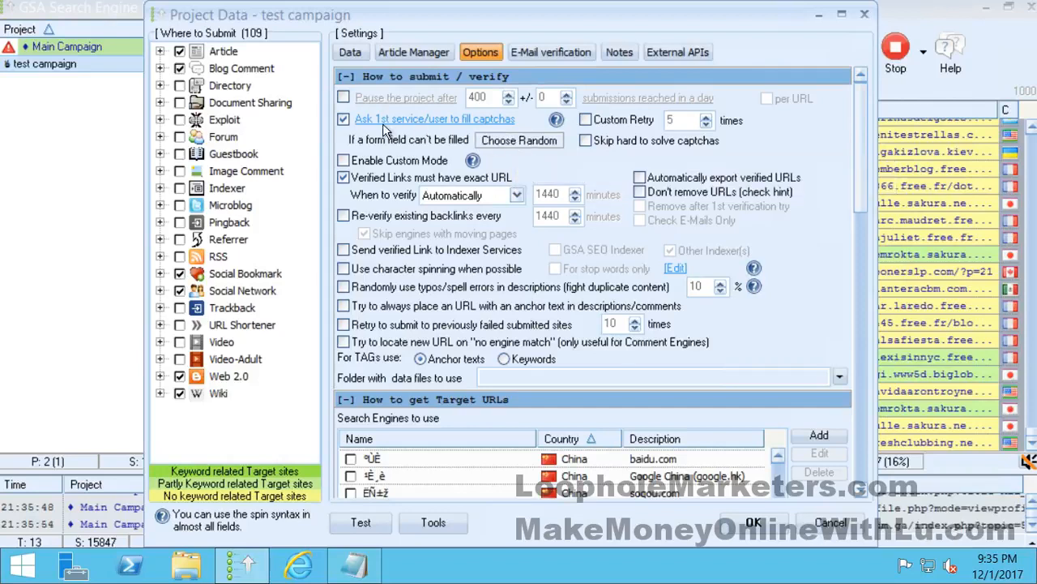
pyautogui.moveTo(438, 142)
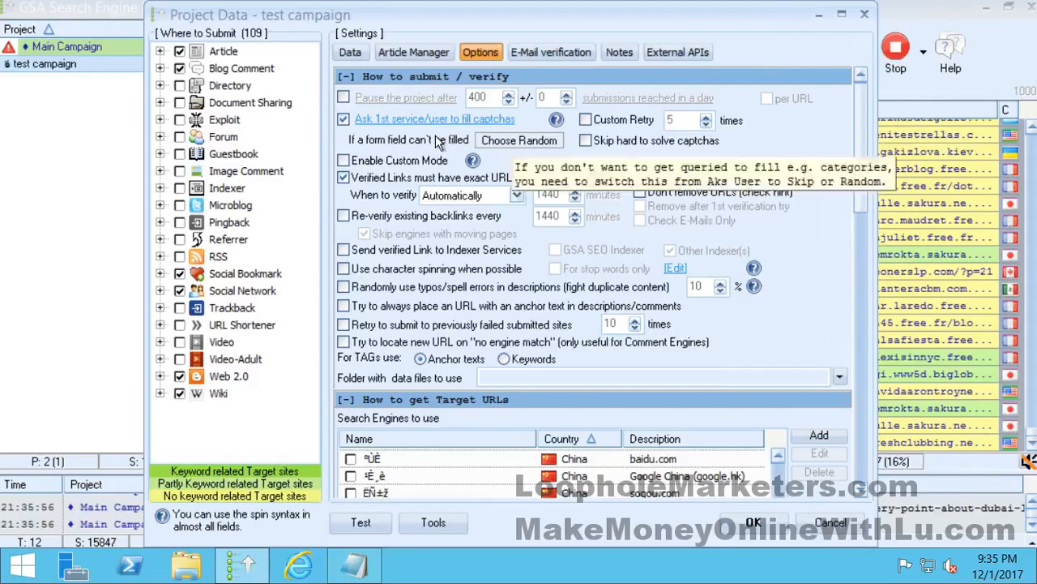
pyautogui.moveTo(425, 159)
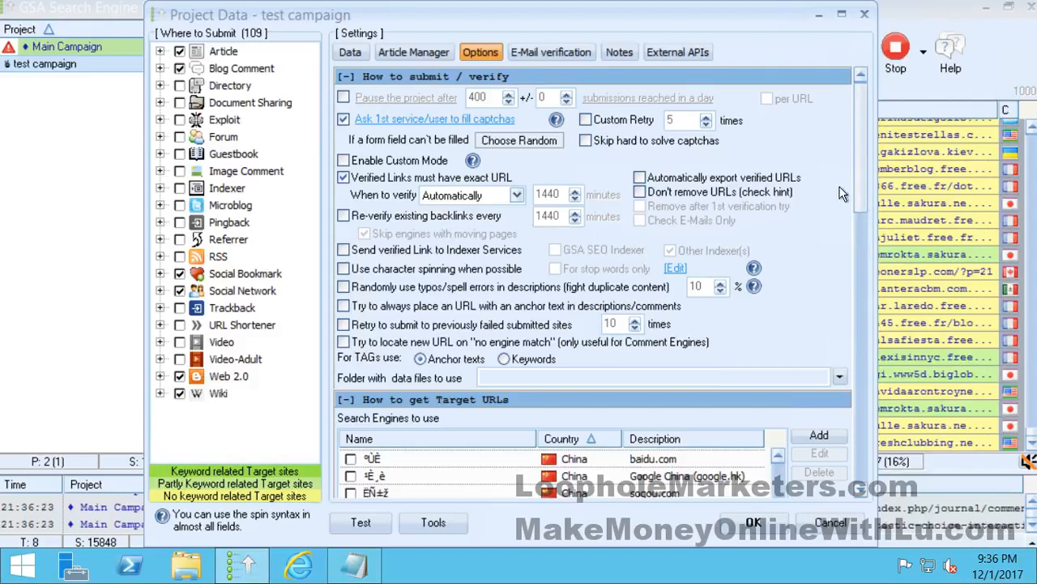
# - Review the search engine, scheduled posting and URL filter options of the test campaign, and close its project data without saving
pyautogui.scroll(-5, 857, 243)
pyautogui.scroll(-5, 859, 281)
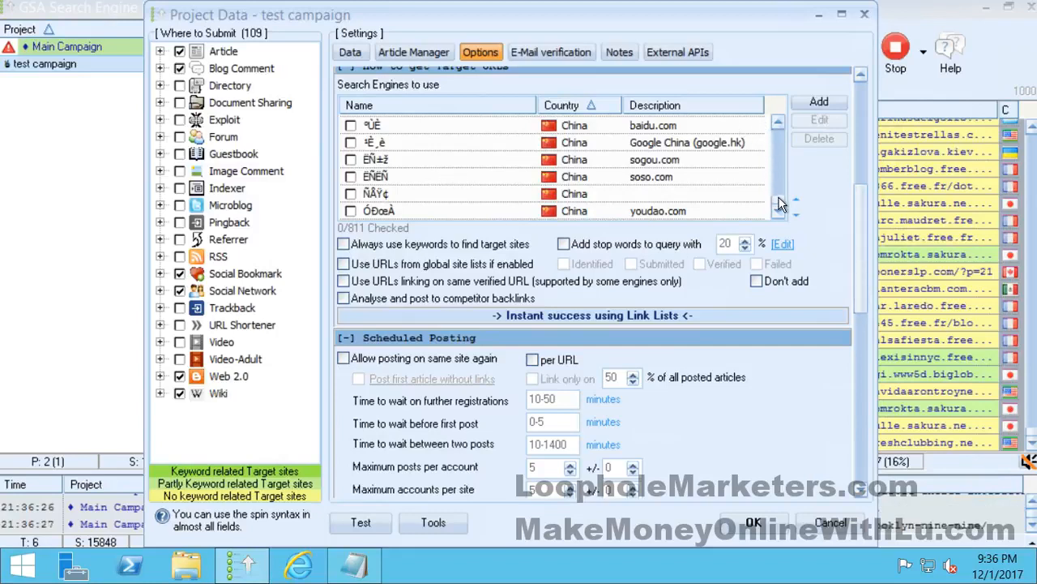
pyautogui.scroll(-5, 779, 182)
pyautogui.scroll(10, 779, 142)
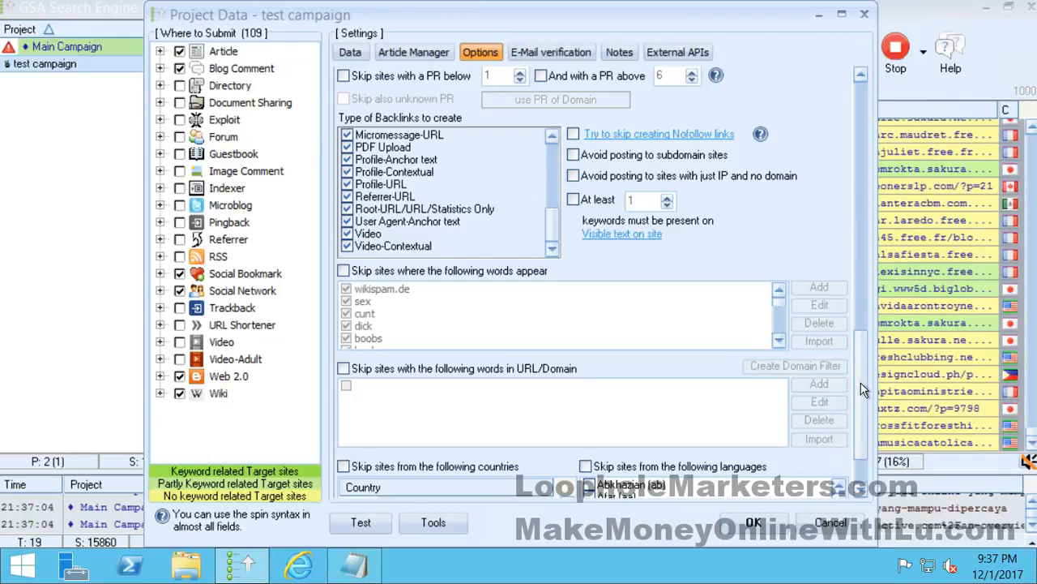
pyautogui.scroll(-2, 863, 360)
pyautogui.scroll(4, 863, 362)
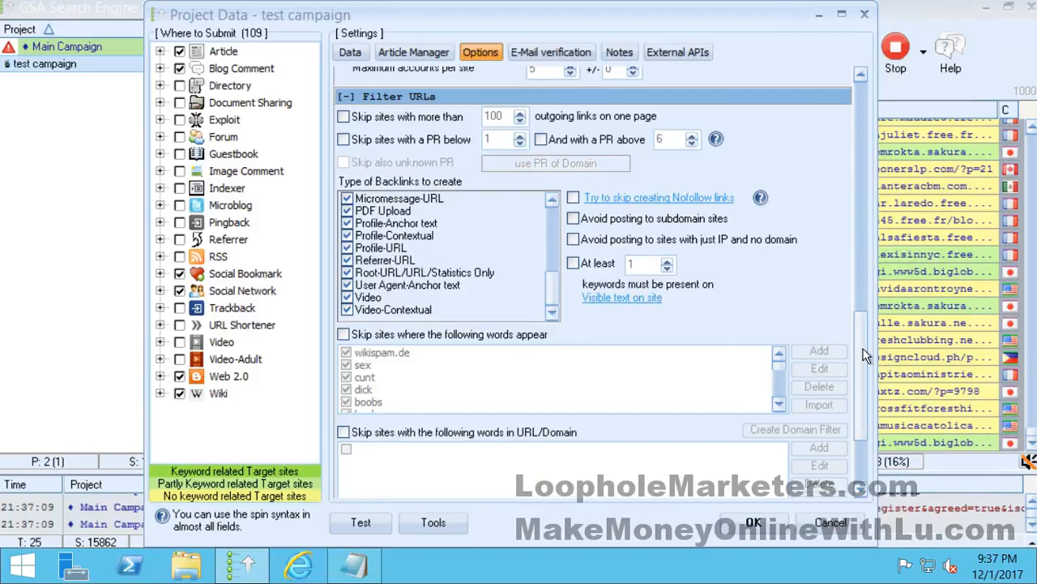
pyautogui.click(866, 16)
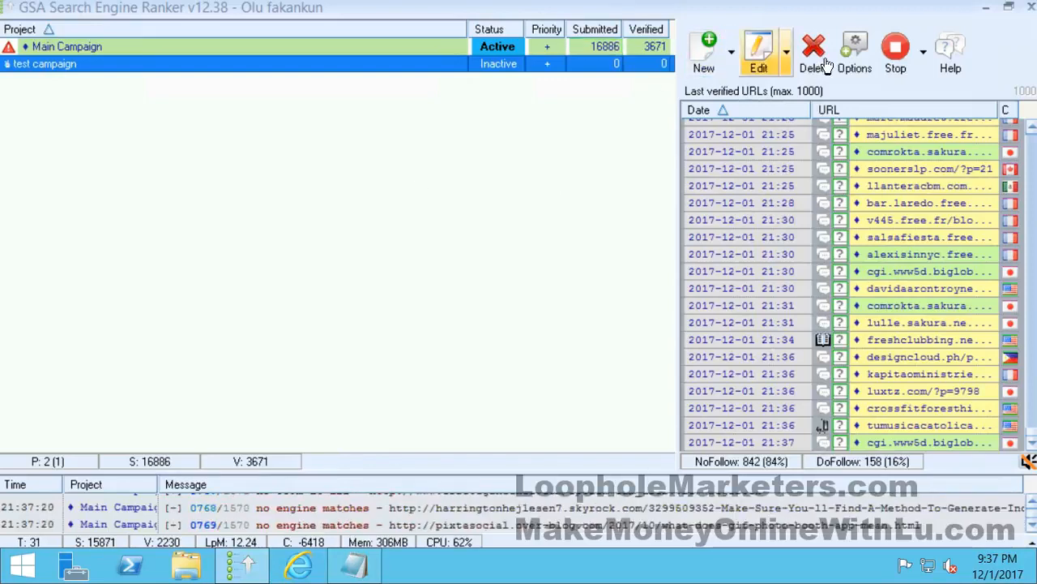
# - Open the global settings to review the submission threads, timeout and proxy options, and close them
pyautogui.click(854, 56)
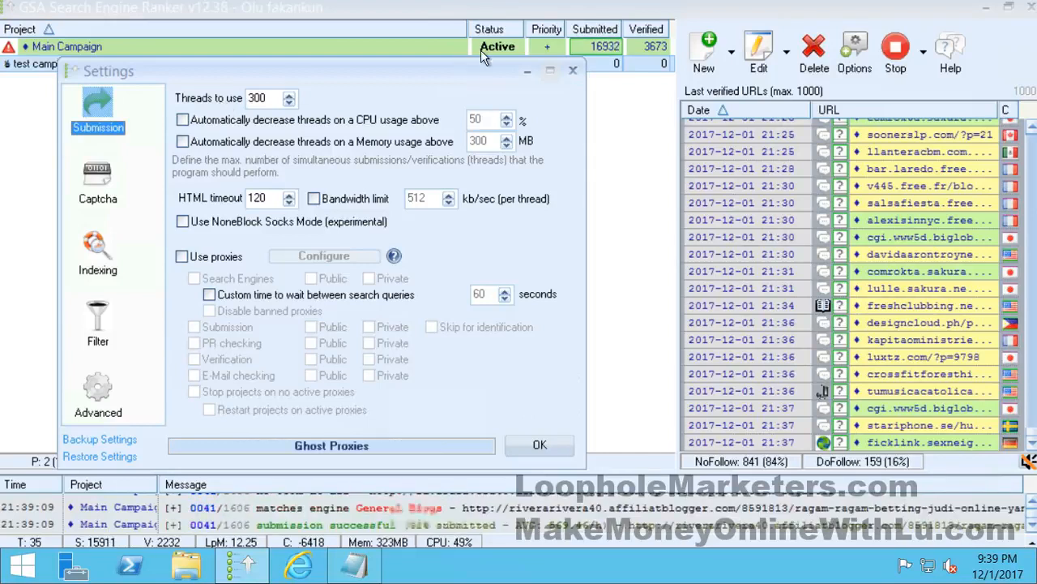
pyautogui.click(572, 73)
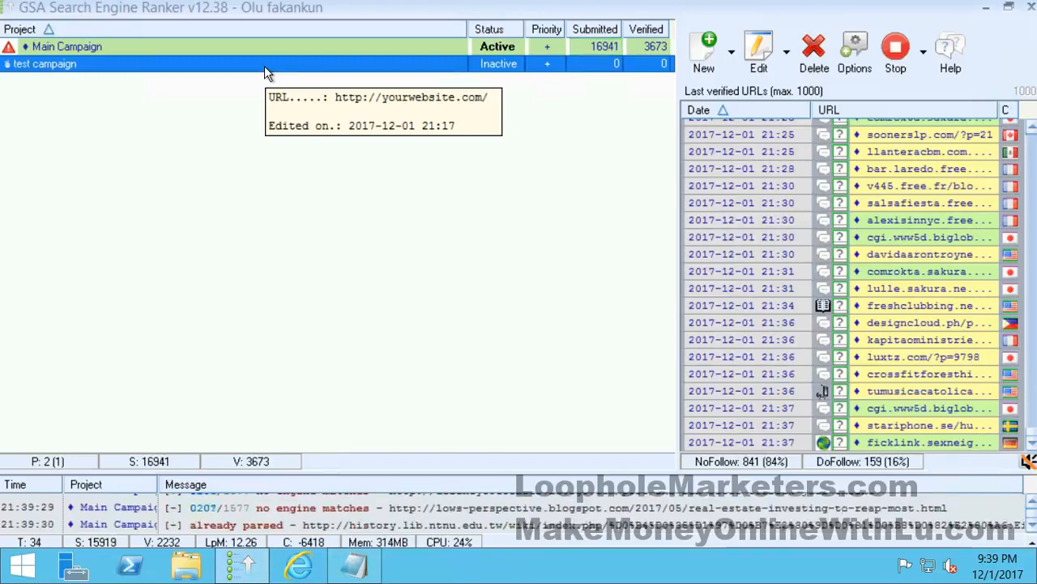
# - Check the target URL import choices of the test campaign and the blog URL list in the Notepad file test
pyautogui.rightClick(265, 72)
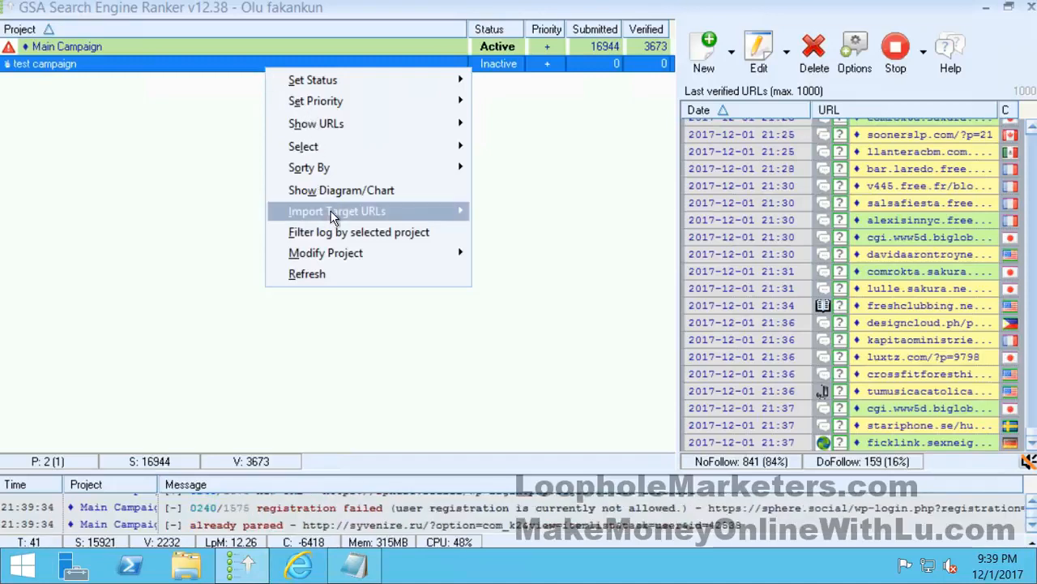
pyautogui.click(229, 179)
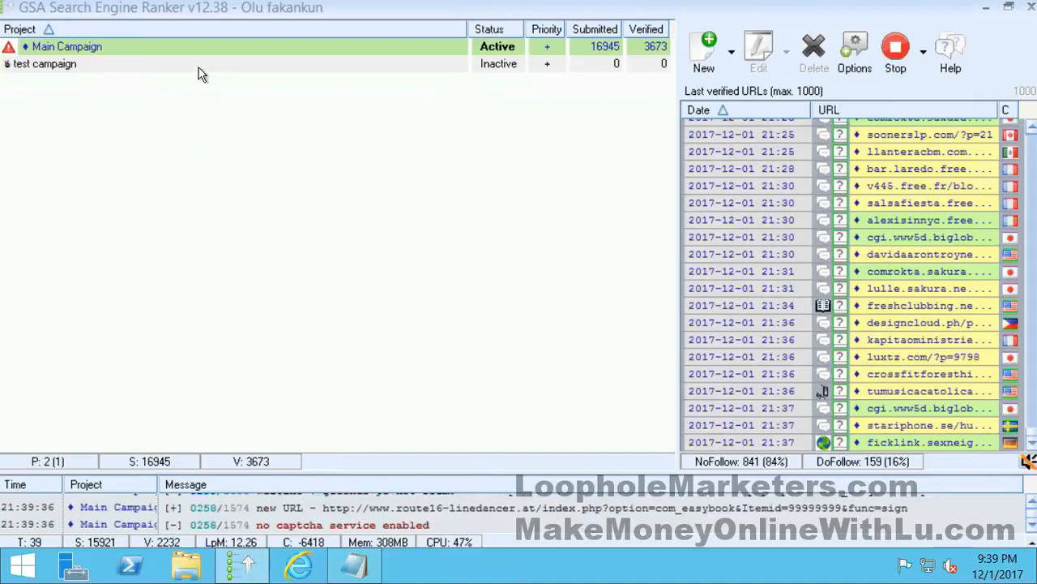
pyautogui.click(195, 63)
pyautogui.rightClick(195, 64)
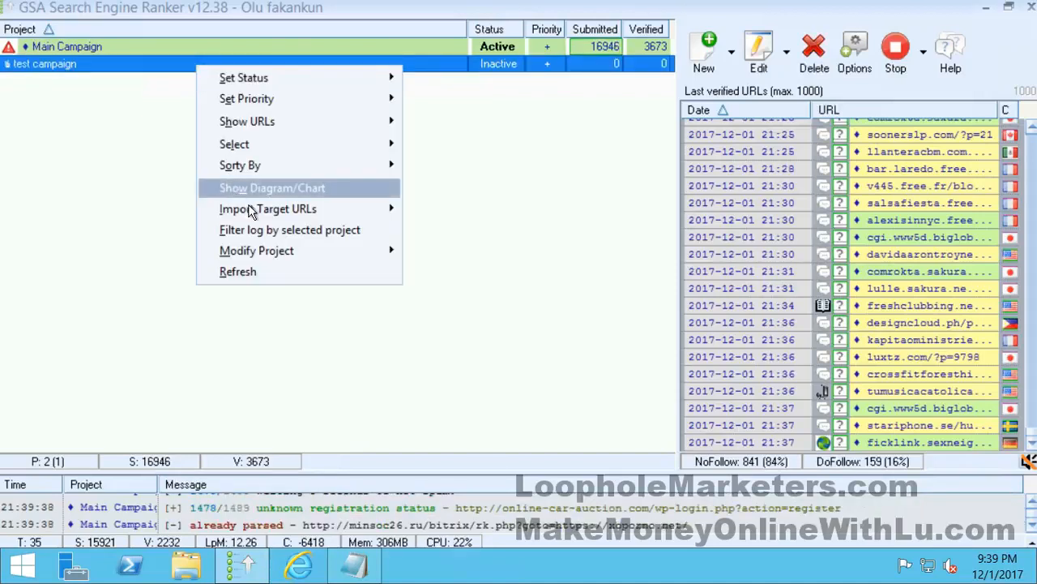
pyautogui.moveTo(253, 210)
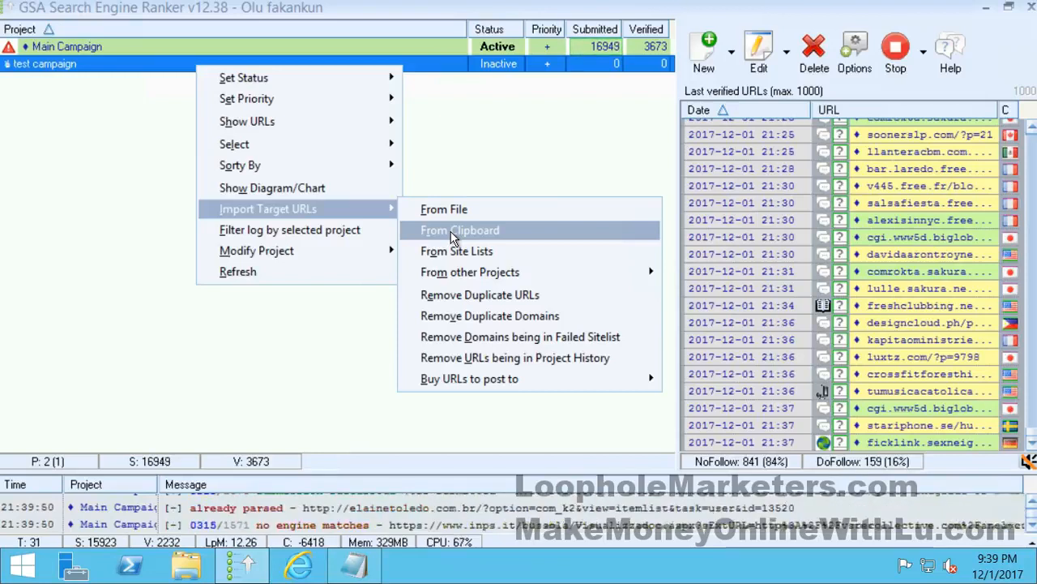
pyautogui.click(355, 565)
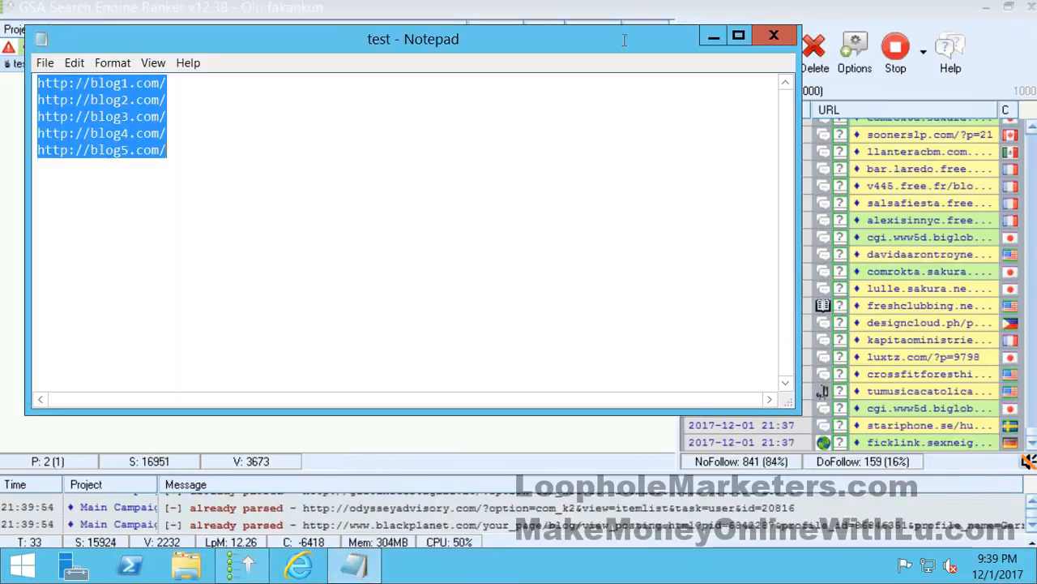
pyautogui.click(713, 37)
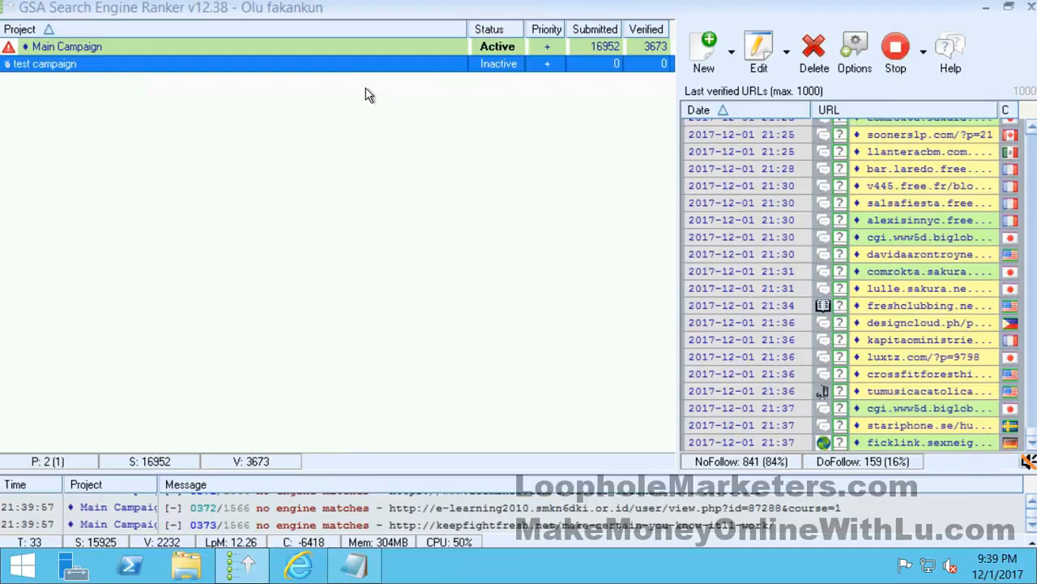
# - Import the copied blog URLs from the clipboard as target URLs of the test campaign, with the list randomized
pyautogui.rightClick(340, 68)
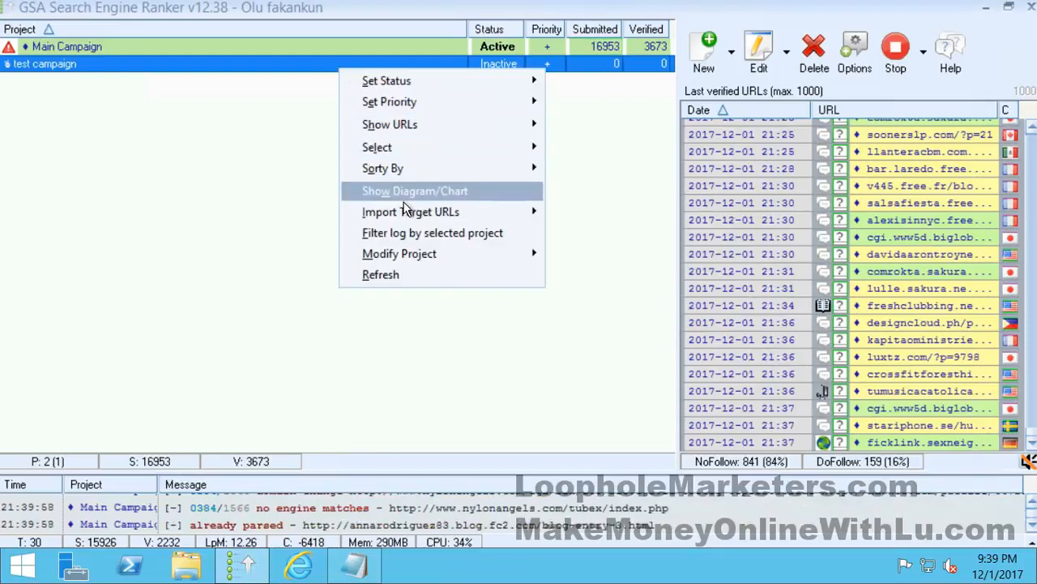
pyautogui.moveTo(411, 212)
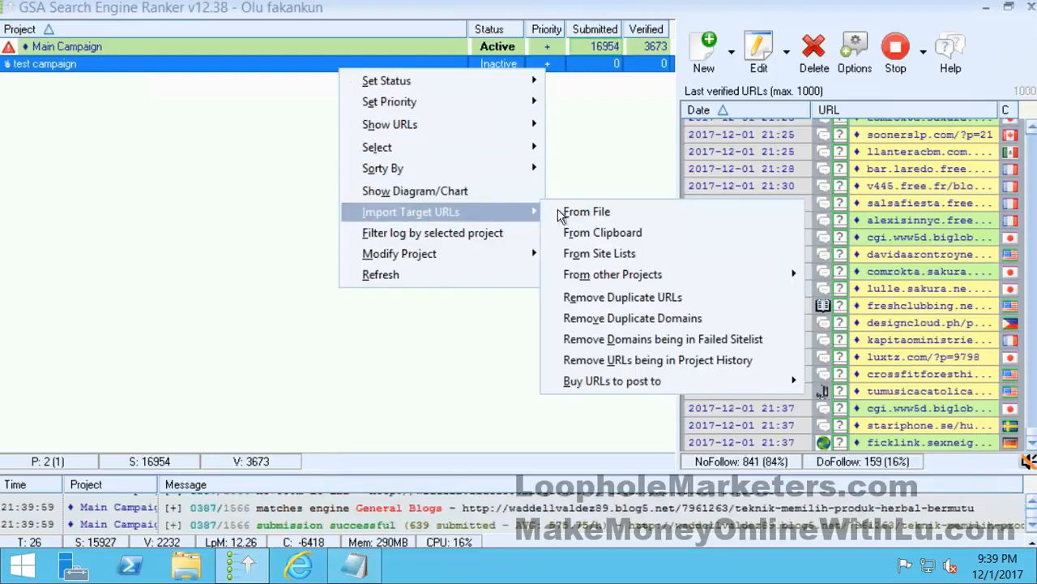
pyautogui.click(598, 235)
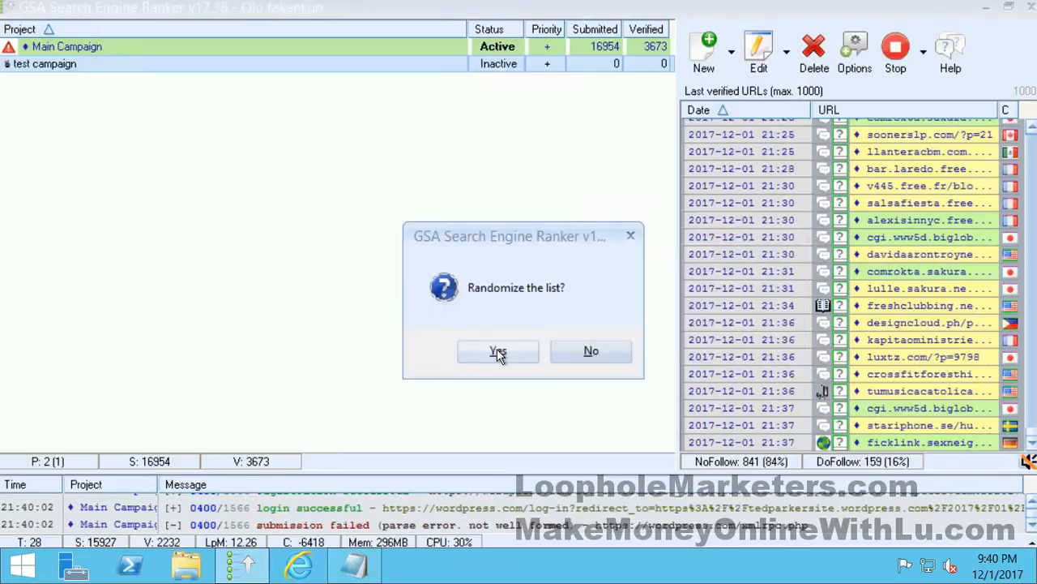
pyautogui.click(497, 350)
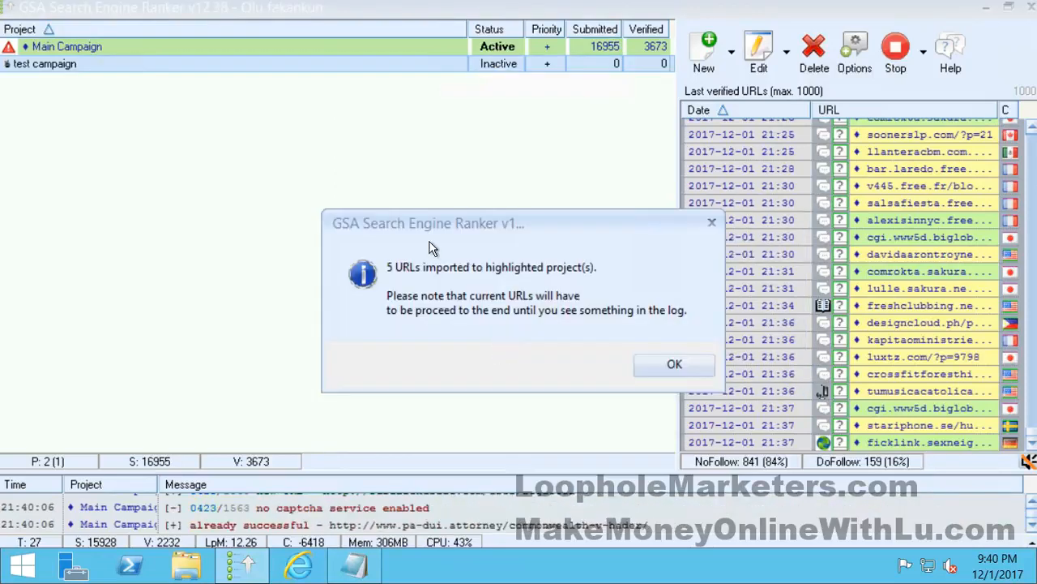
pyautogui.click(677, 356)
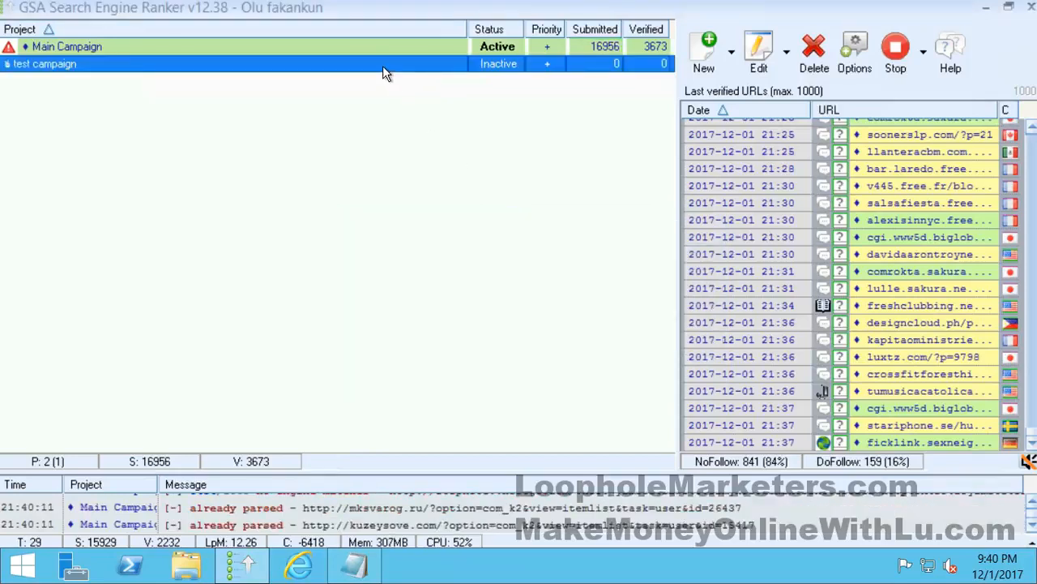
# - Show the remaining target URLs of the test campaign to check the imported list, and close it
pyautogui.rightClick(383, 66)
pyautogui.moveTo(532, 124)
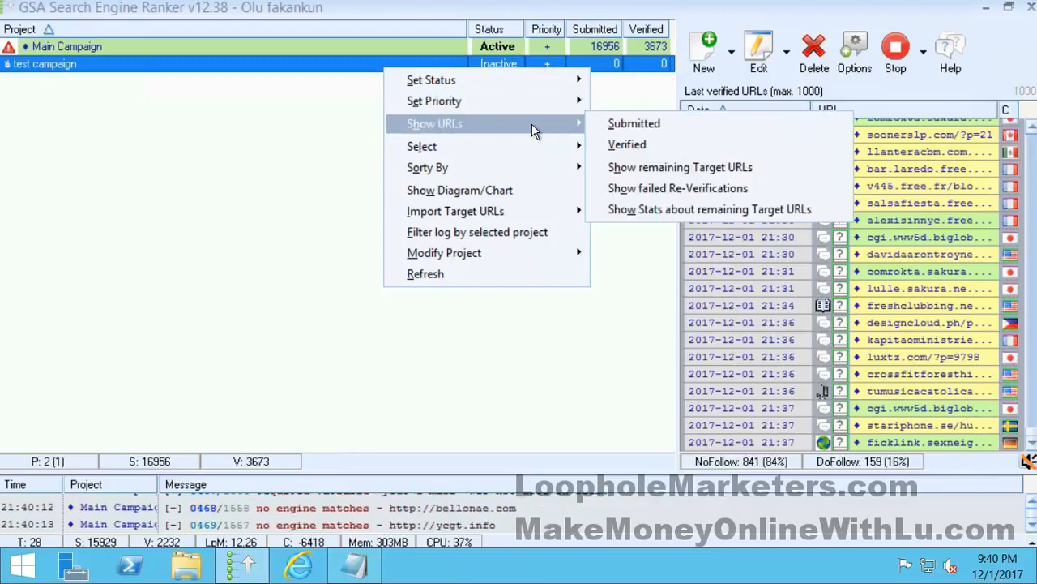
pyautogui.click(648, 167)
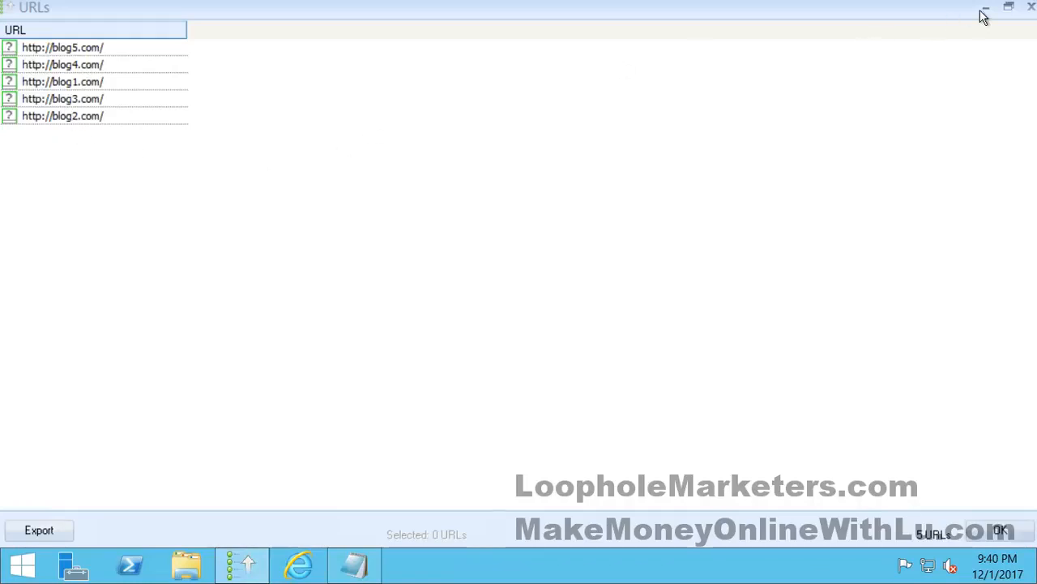
pyautogui.click(1031, 10)
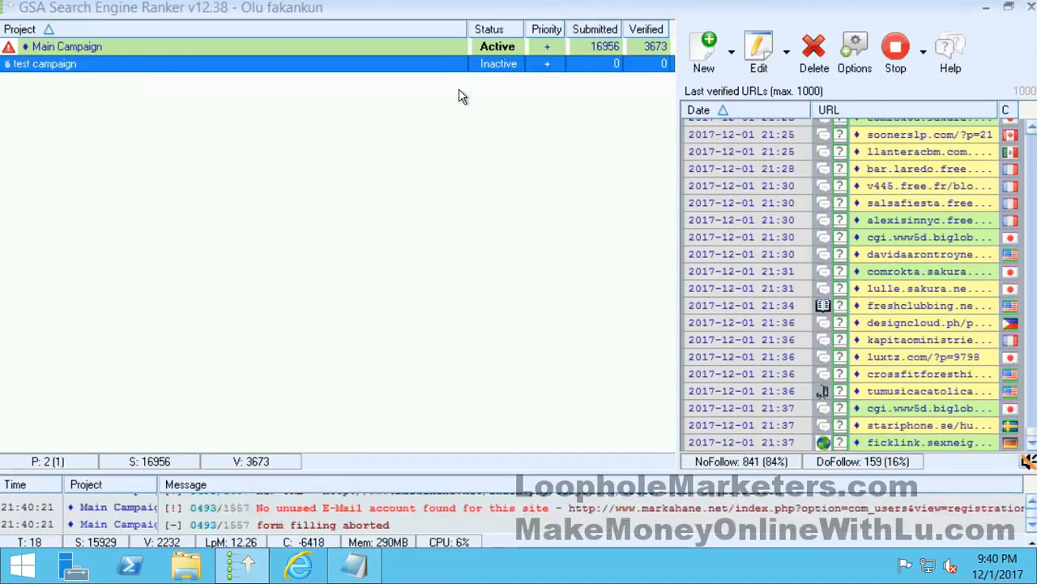
# - Start importing target URLs from file for the test campaign
pyautogui.rightClick(384, 74)
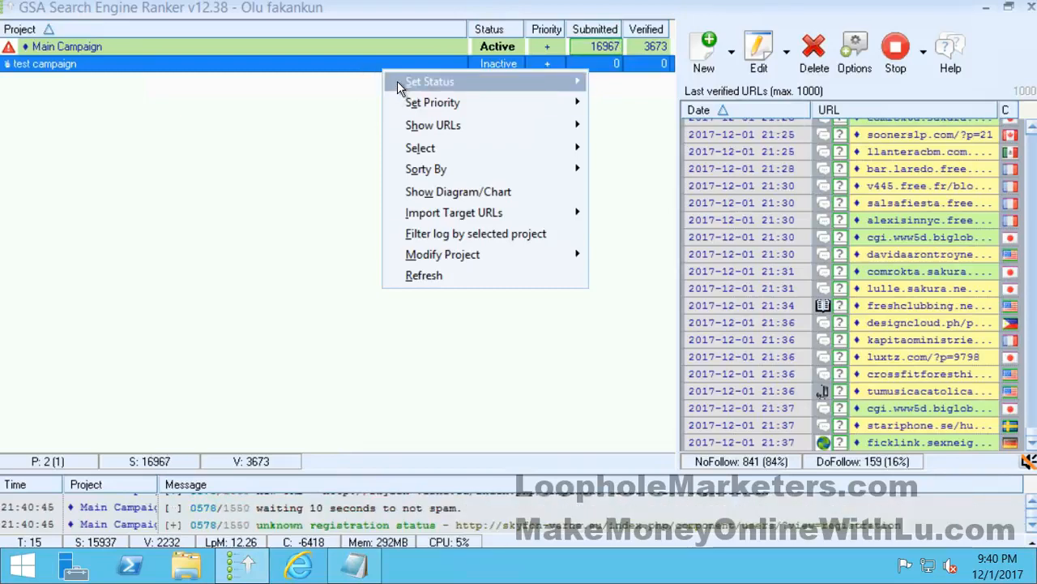
pyautogui.moveTo(397, 81)
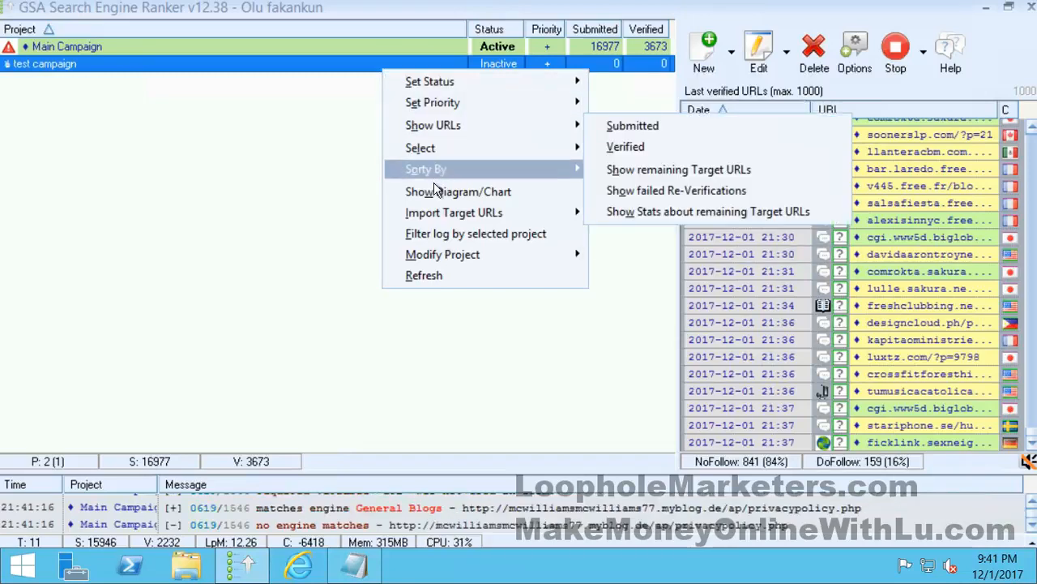
pyautogui.moveTo(495, 209)
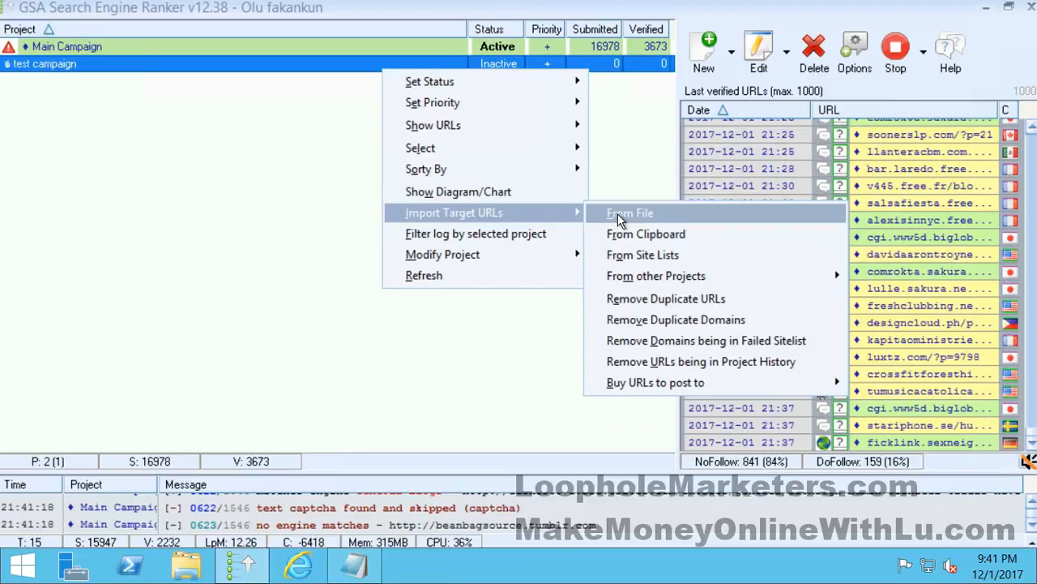
pyautogui.click(617, 217)
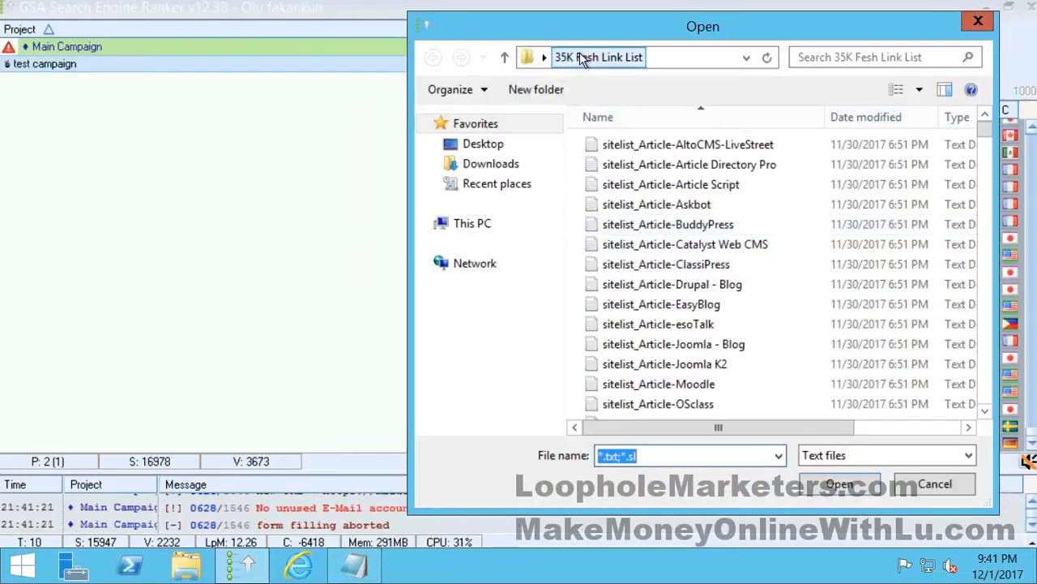
# - Go up to the Desktop folder in the file selection and reopen the 35K Fesh Link List folder
pyautogui.click(530, 54)
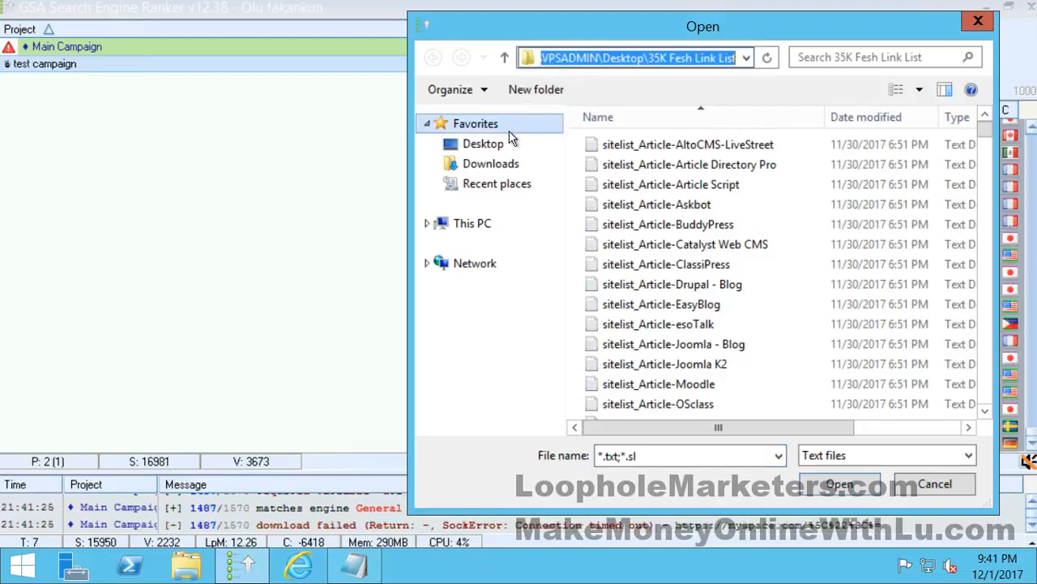
pyautogui.click(638, 58)
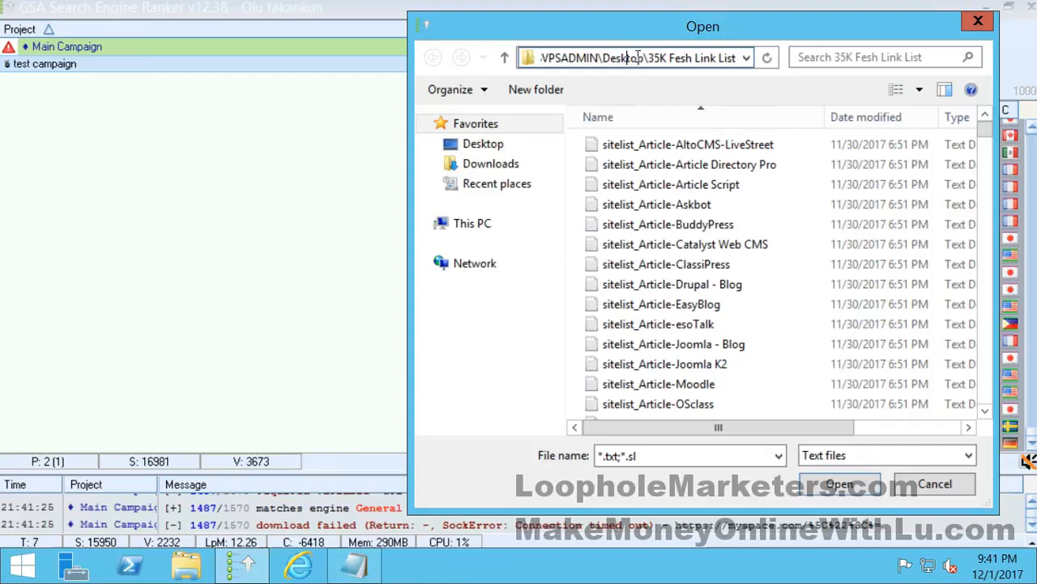
pyautogui.moveTo(647, 57); pyautogui.dragTo(827, 51)
pyautogui.press('BackSpace')
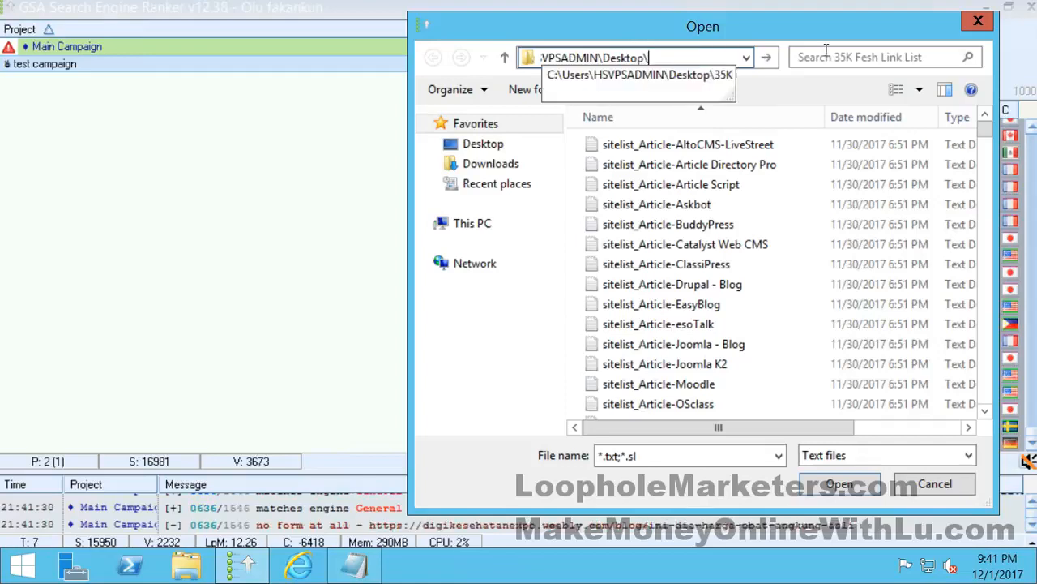
pyautogui.press('Return')
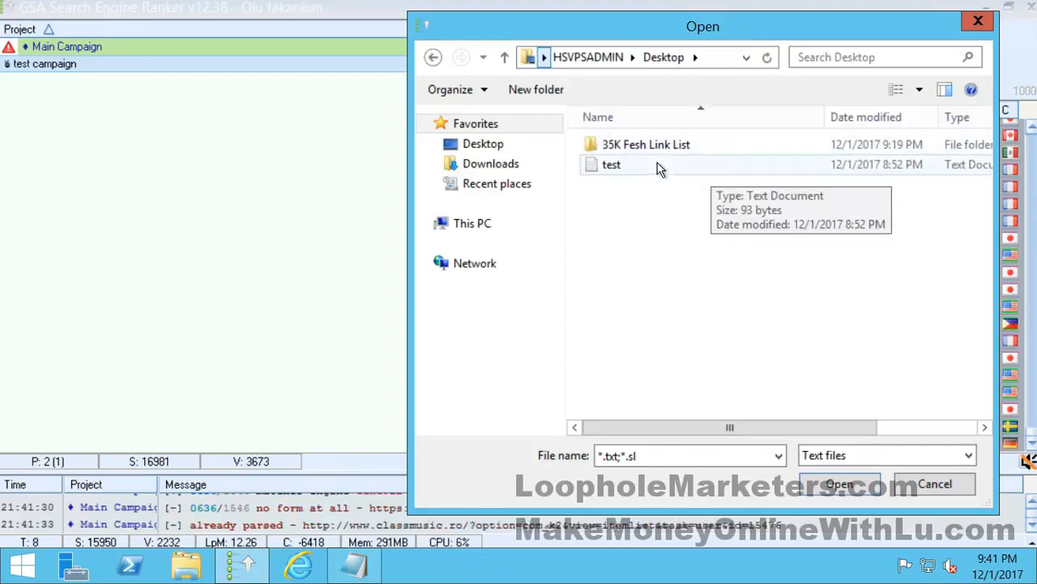
pyautogui.doubleClick(638, 147)
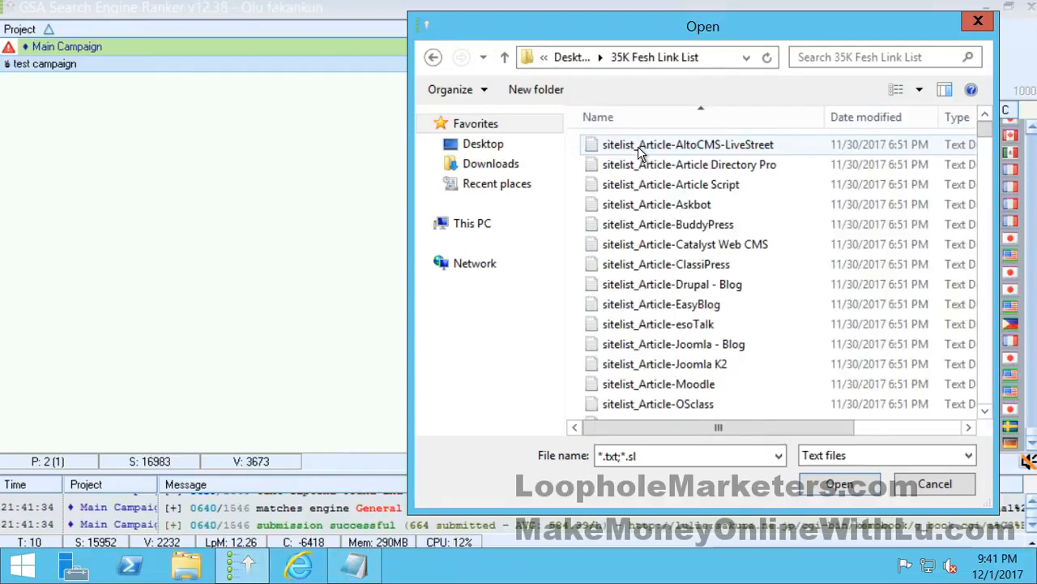
# - Import all site list files in the 35K Fesh Link List folder into the test campaign, with the list randomized
pyautogui.hotkey('ctrl', 'a')
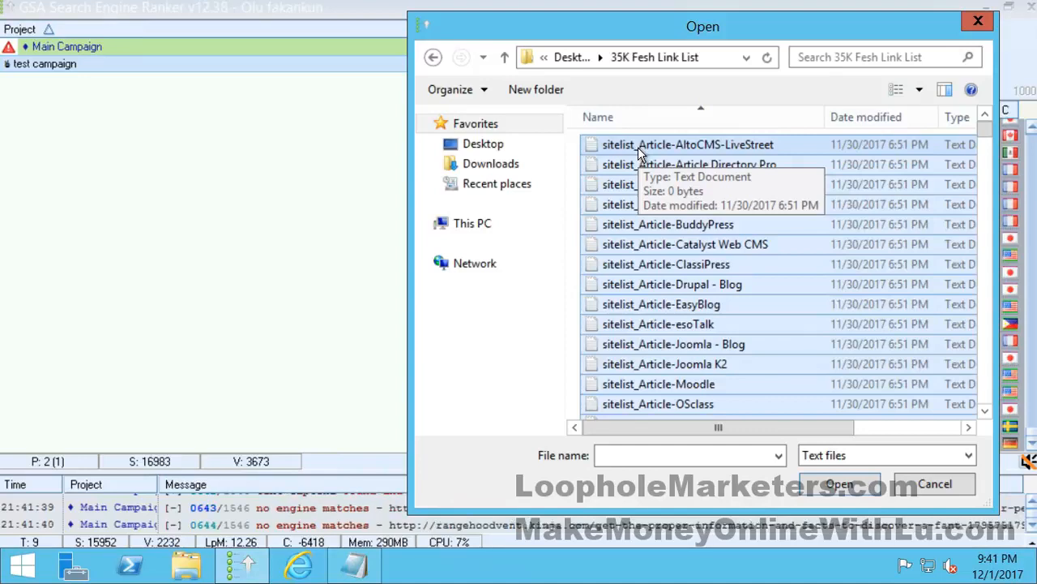
pyautogui.click(835, 483)
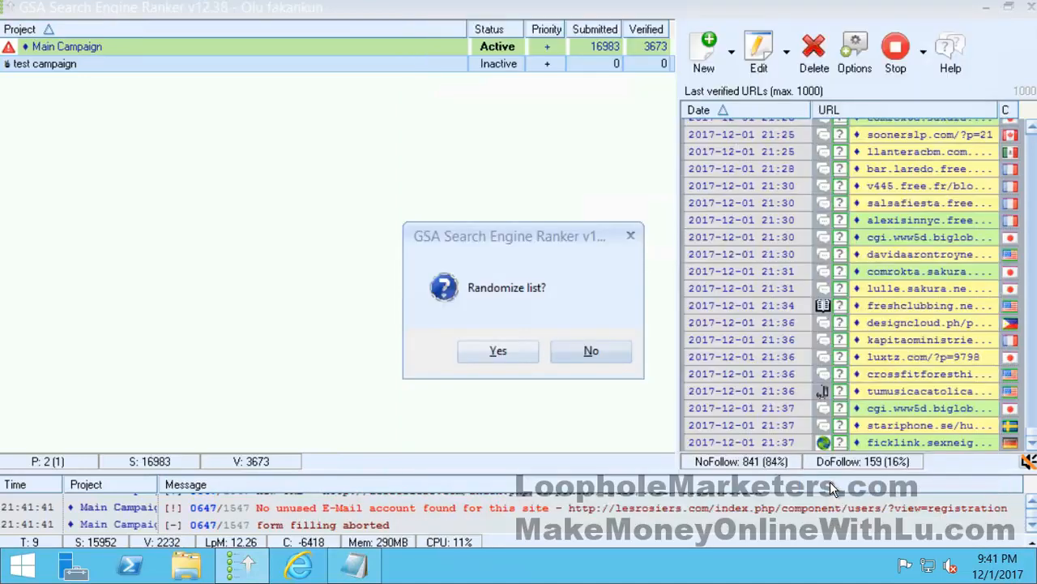
pyautogui.click(497, 351)
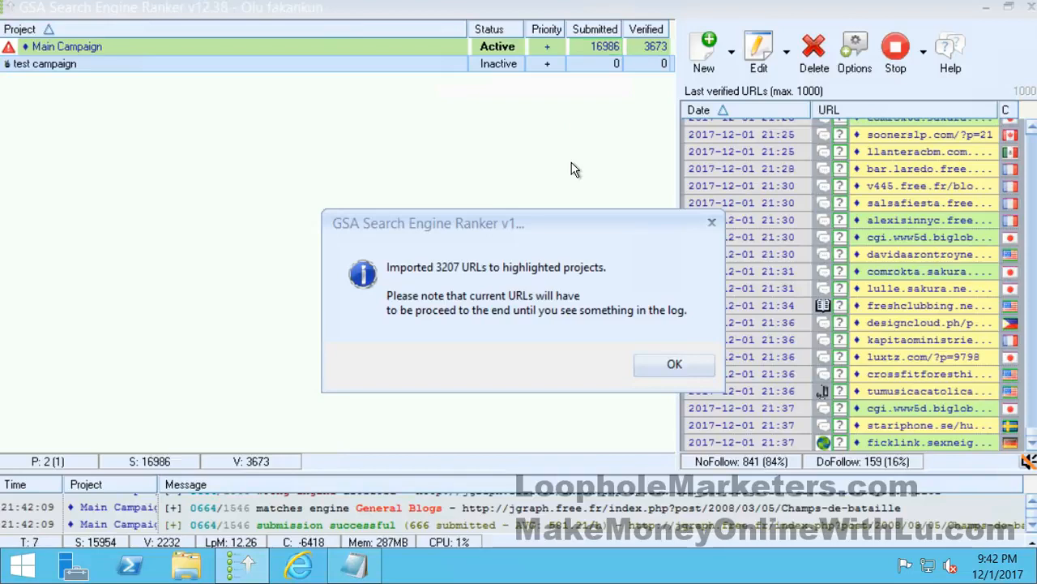
pyautogui.click(649, 358)
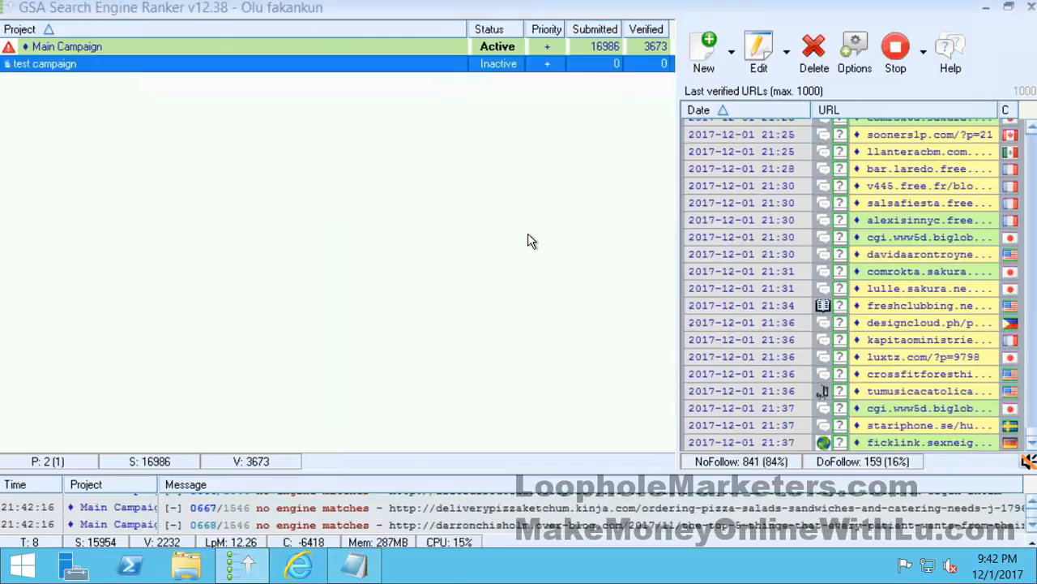